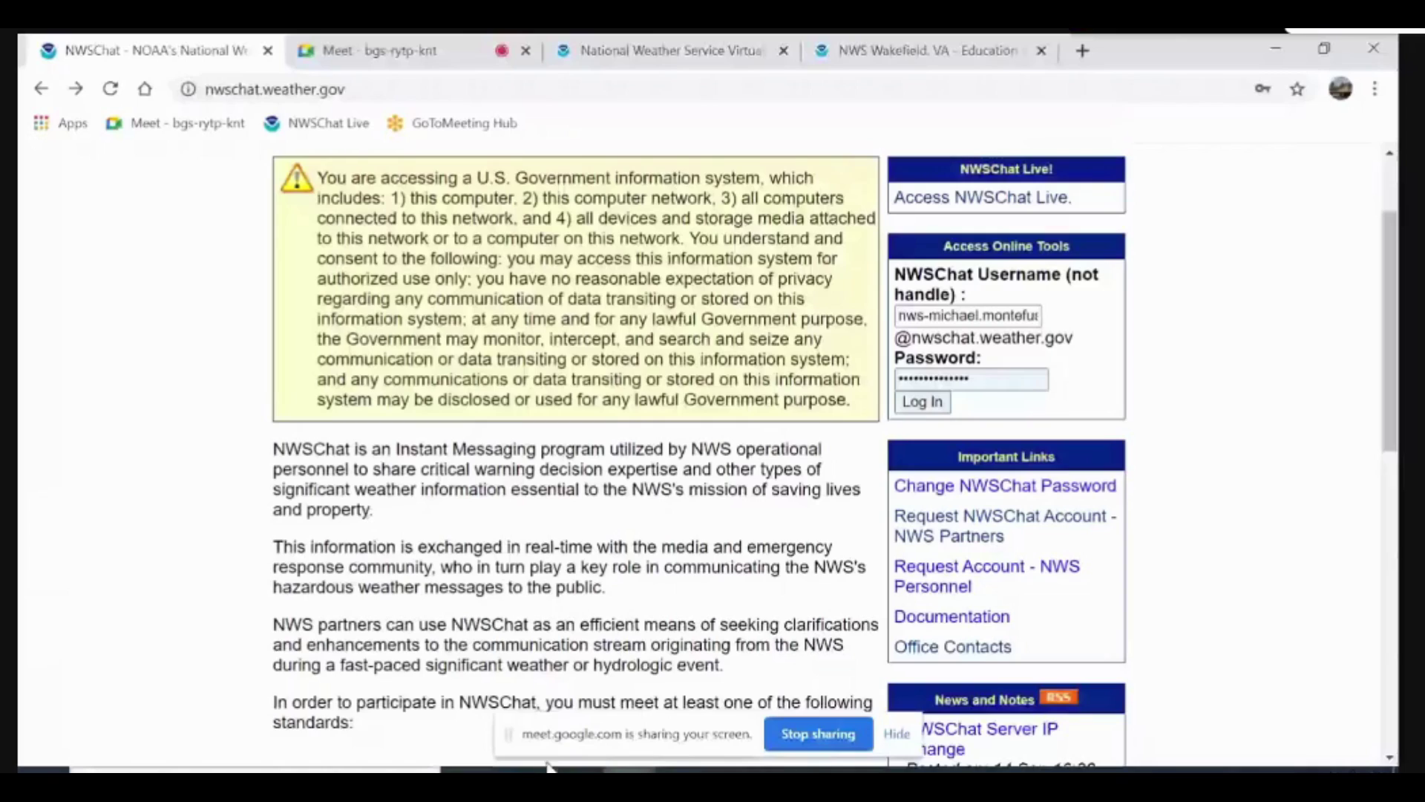
# Open the NWSChat account request form for NWS partners and review the available prefix/affiliation options
pyautogui.click(896, 735)
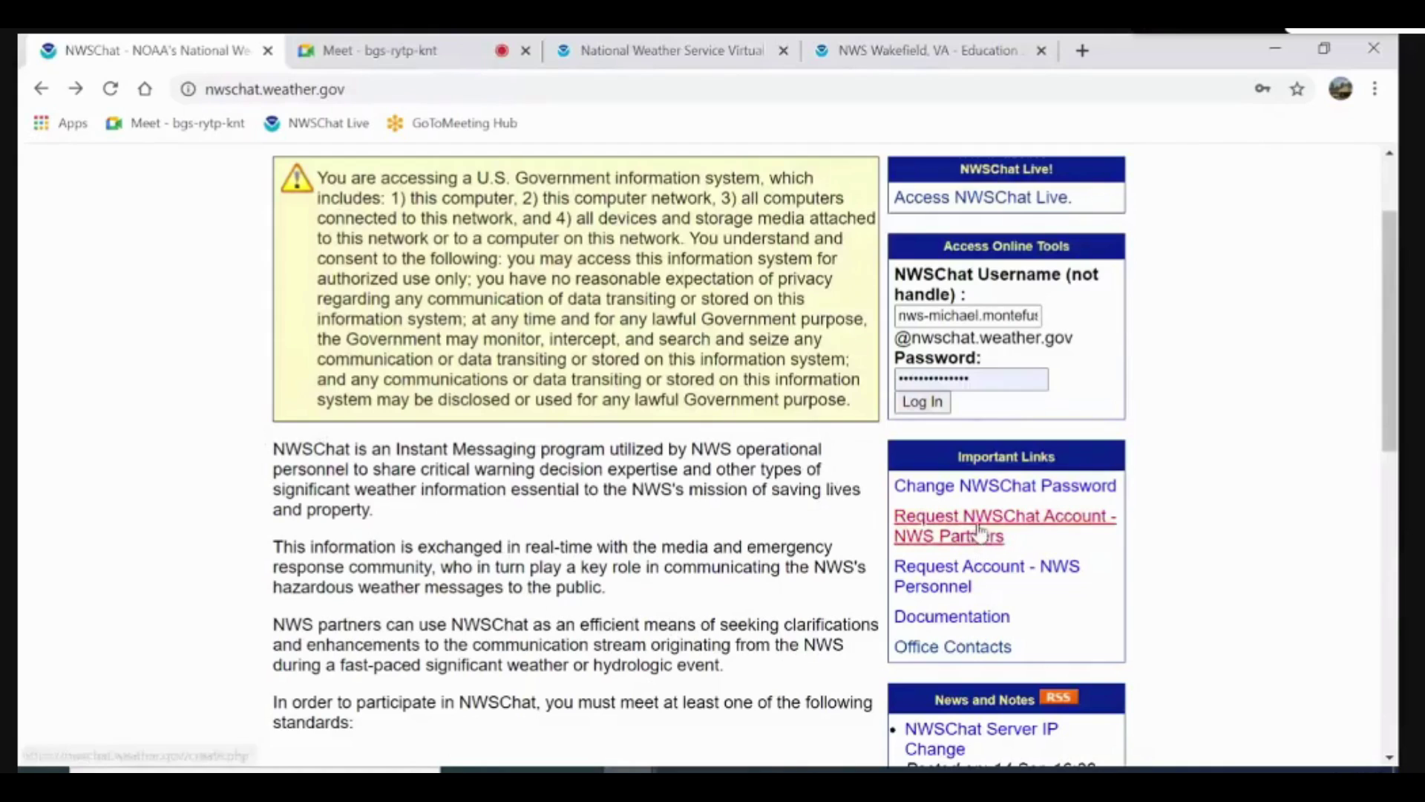
pyautogui.click(936, 547)
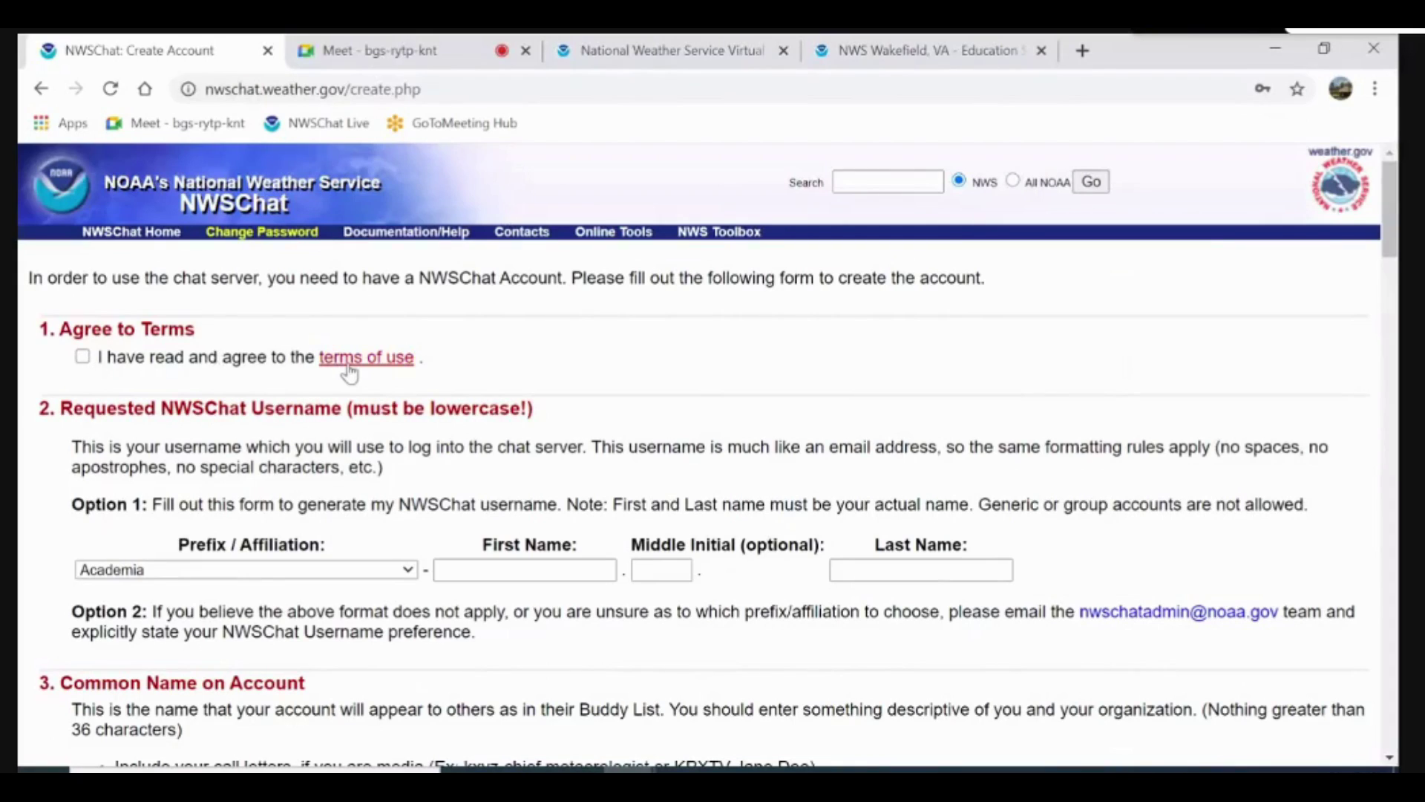
pyautogui.click(215, 570)
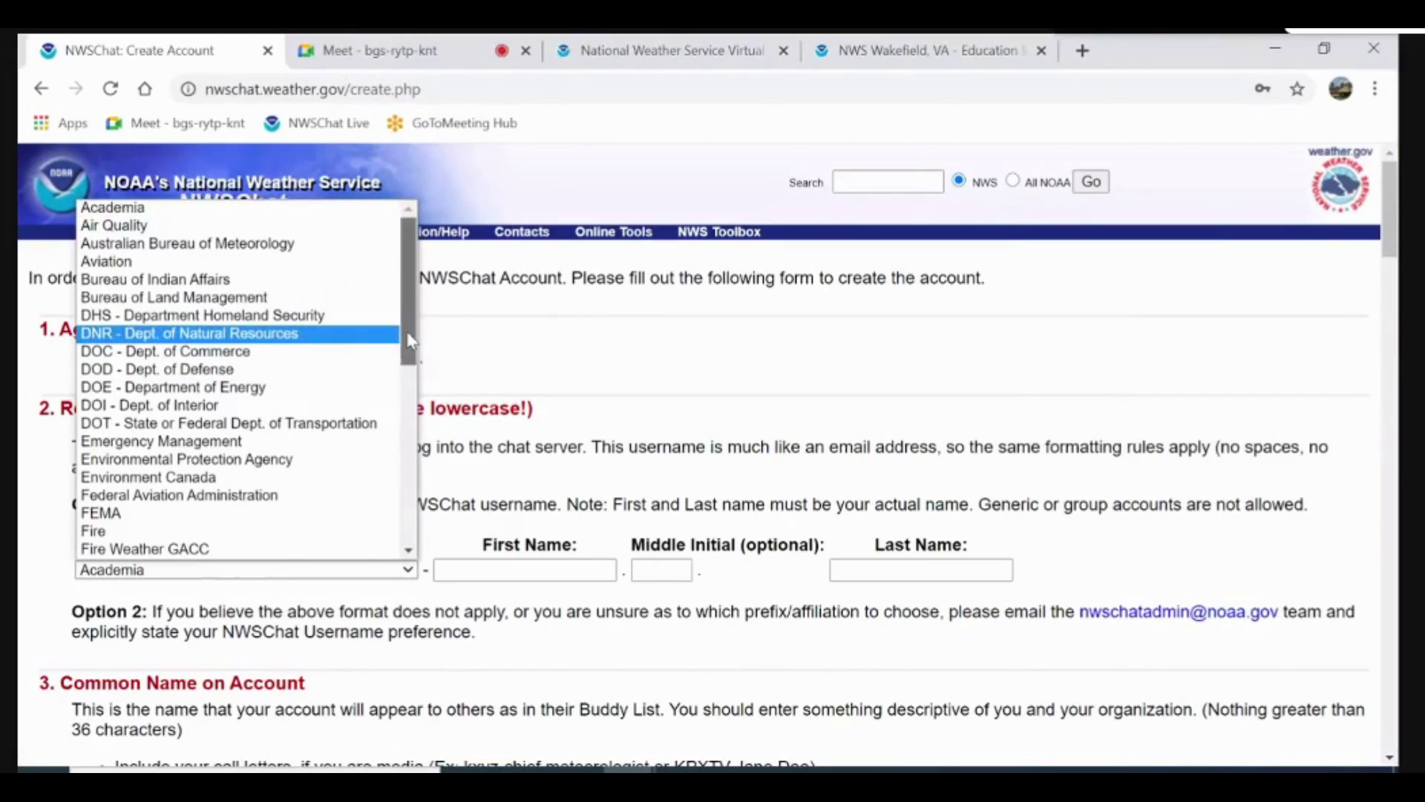
pyautogui.moveTo(409, 340); pyautogui.dragTo(423, 462)
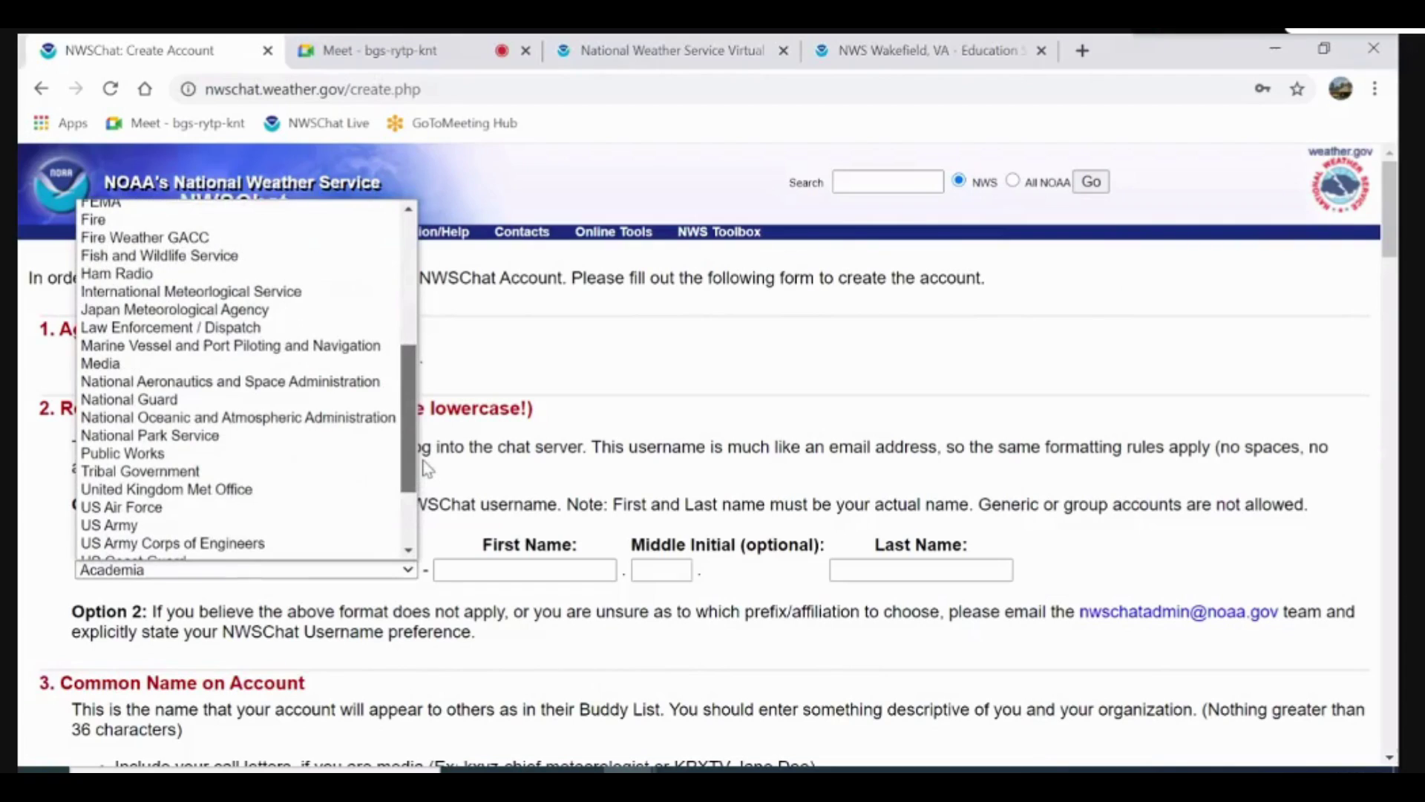
pyautogui.scroll(5, 401, 311)
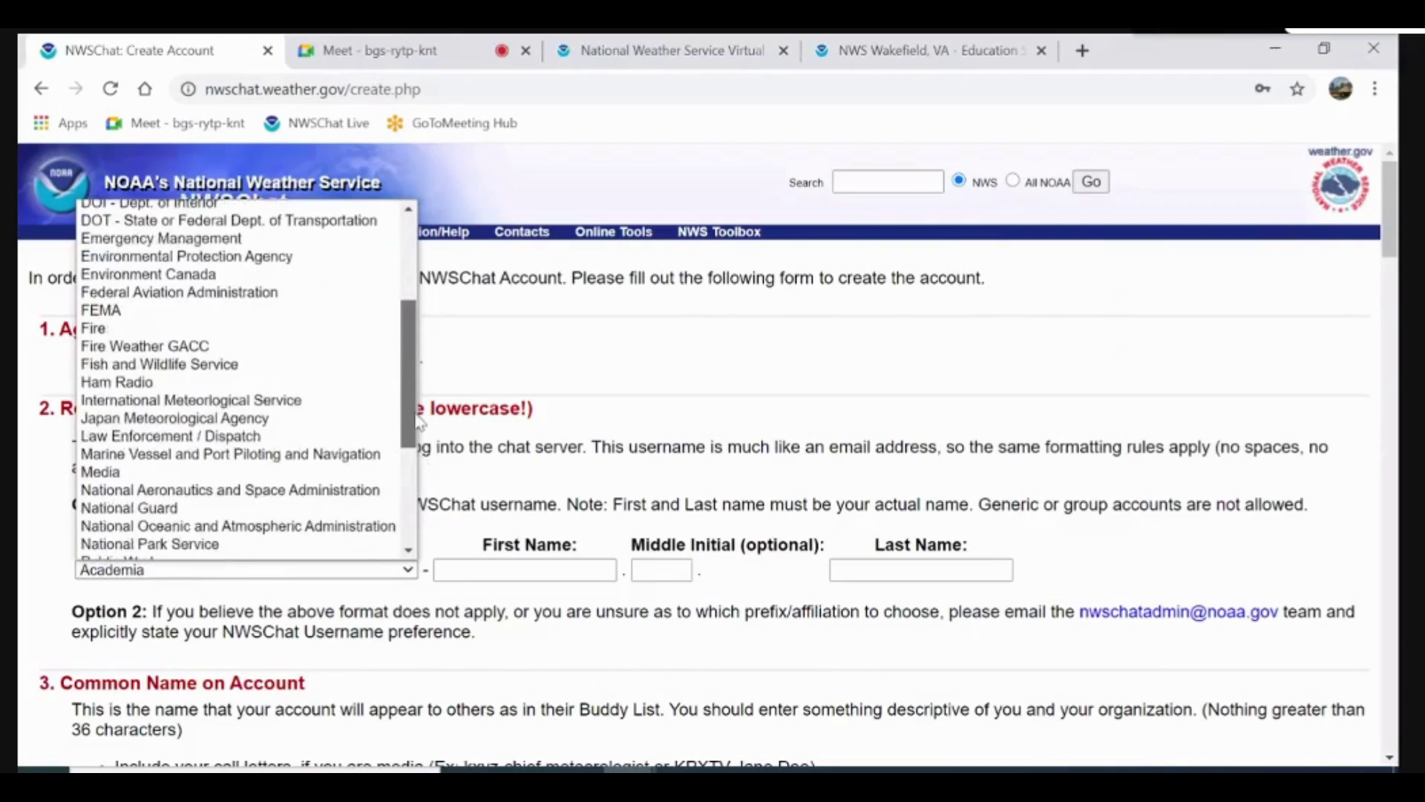
pyautogui.click(479, 427)
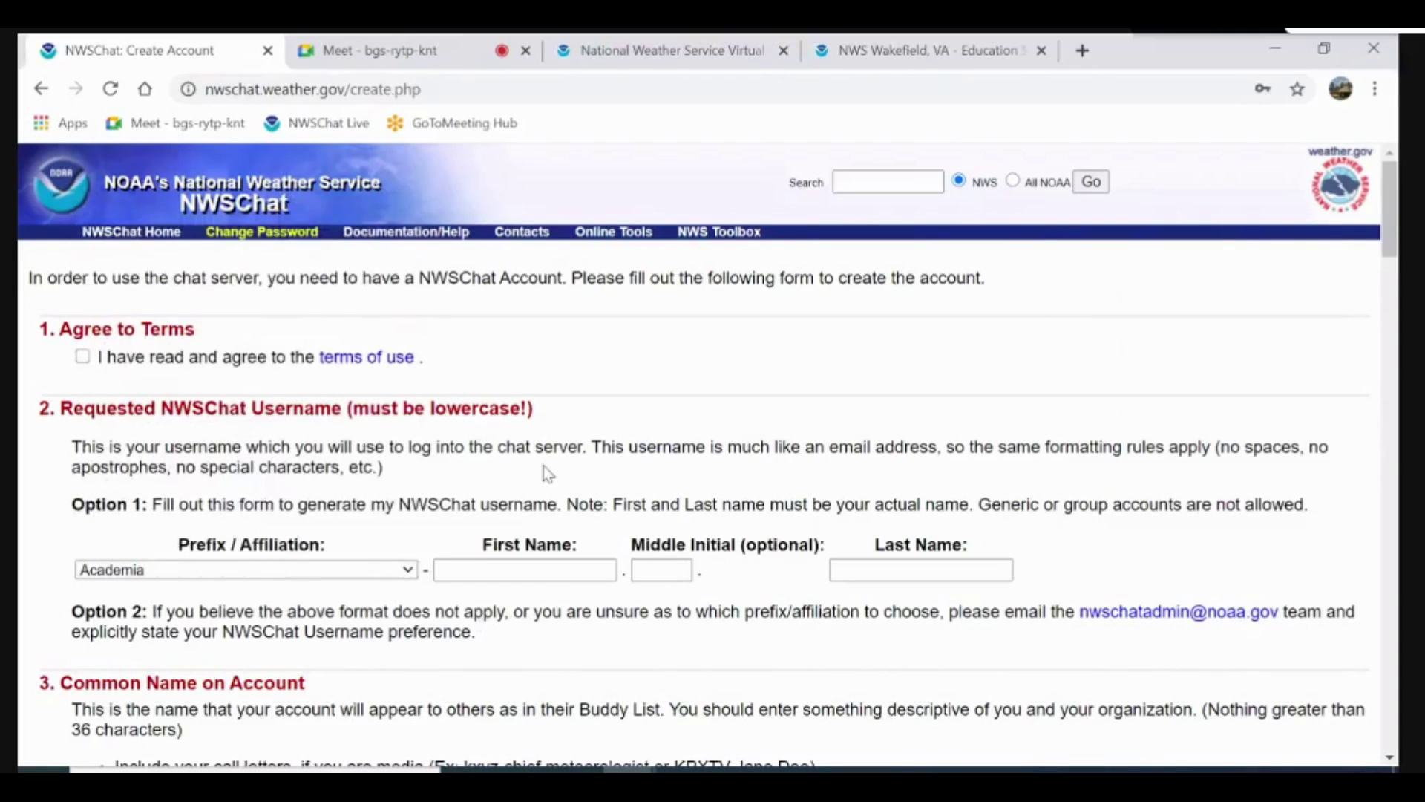
# Look over the common name and contact email sections of the account form, and return to the NWSChat home page
pyautogui.scroll(-1, 544, 466)
pyautogui.scroll(-3, 545, 466)
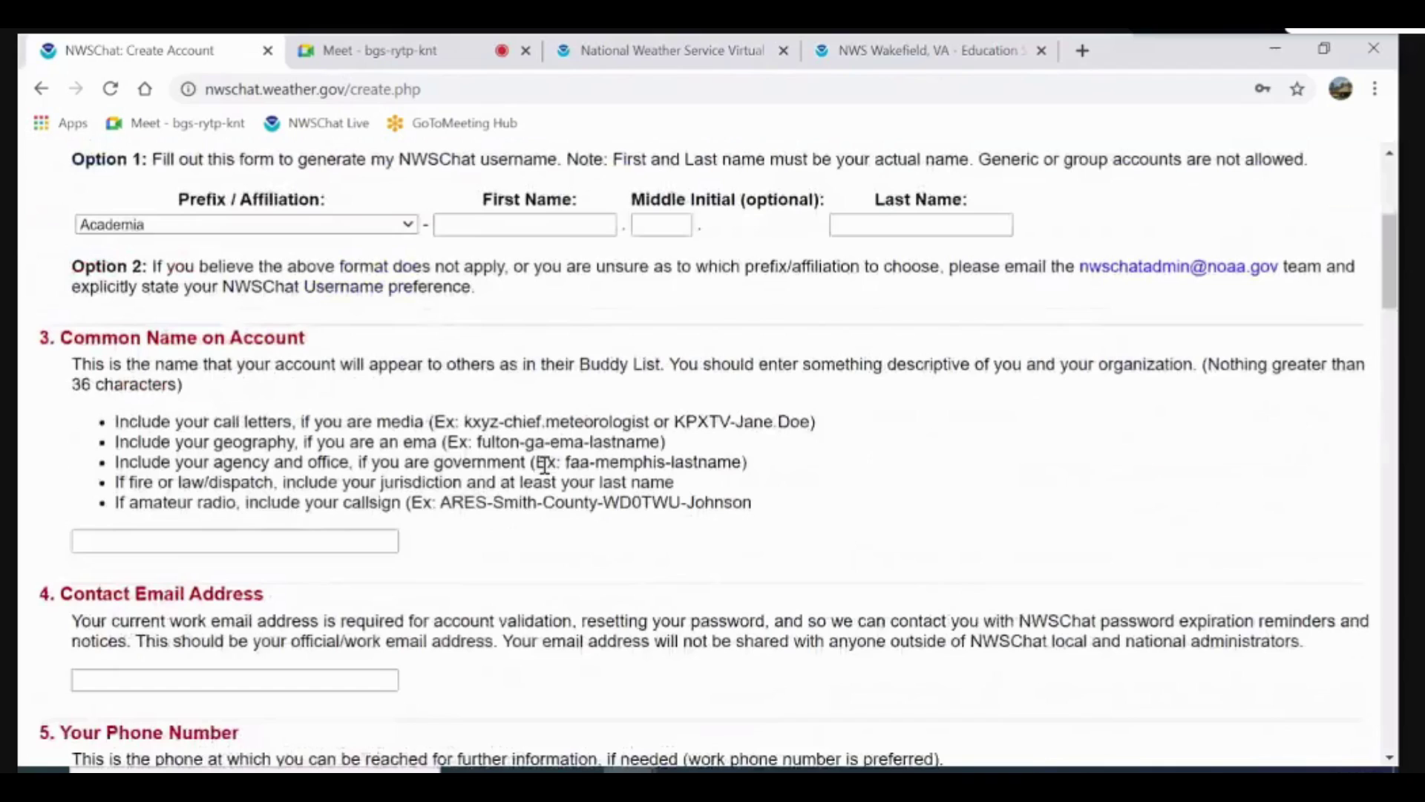
pyautogui.scroll(1, 437, 410)
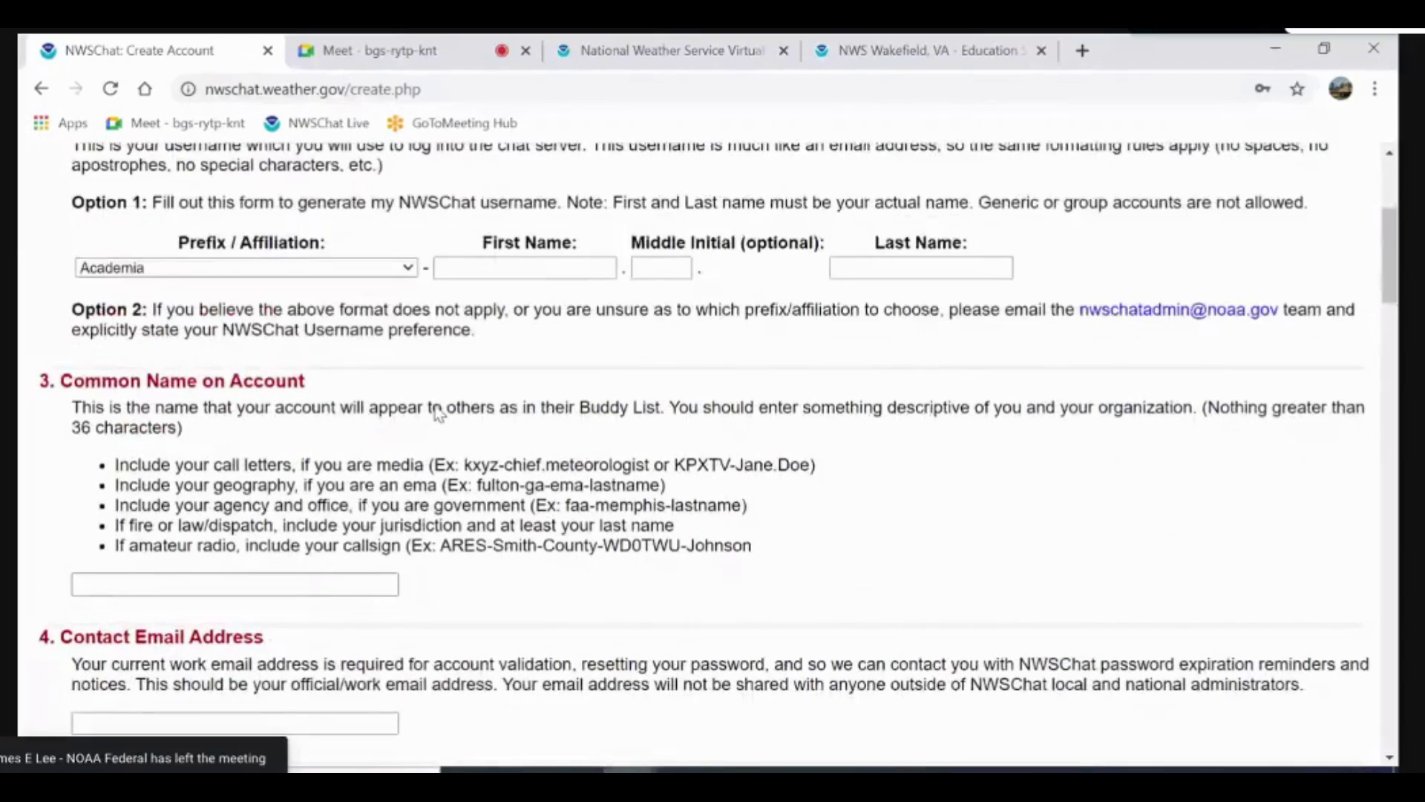
pyautogui.scroll(4, 436, 410)
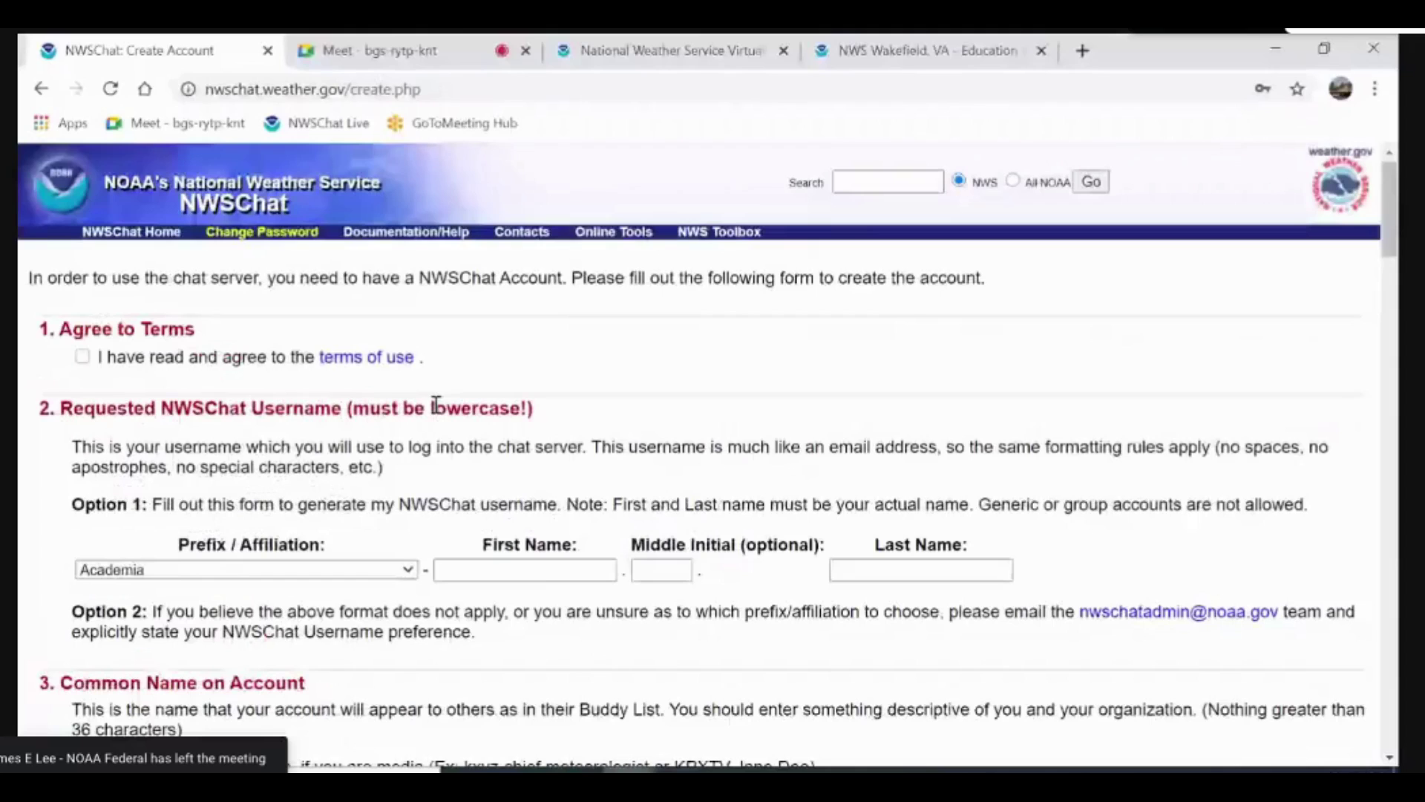
pyautogui.click(41, 89)
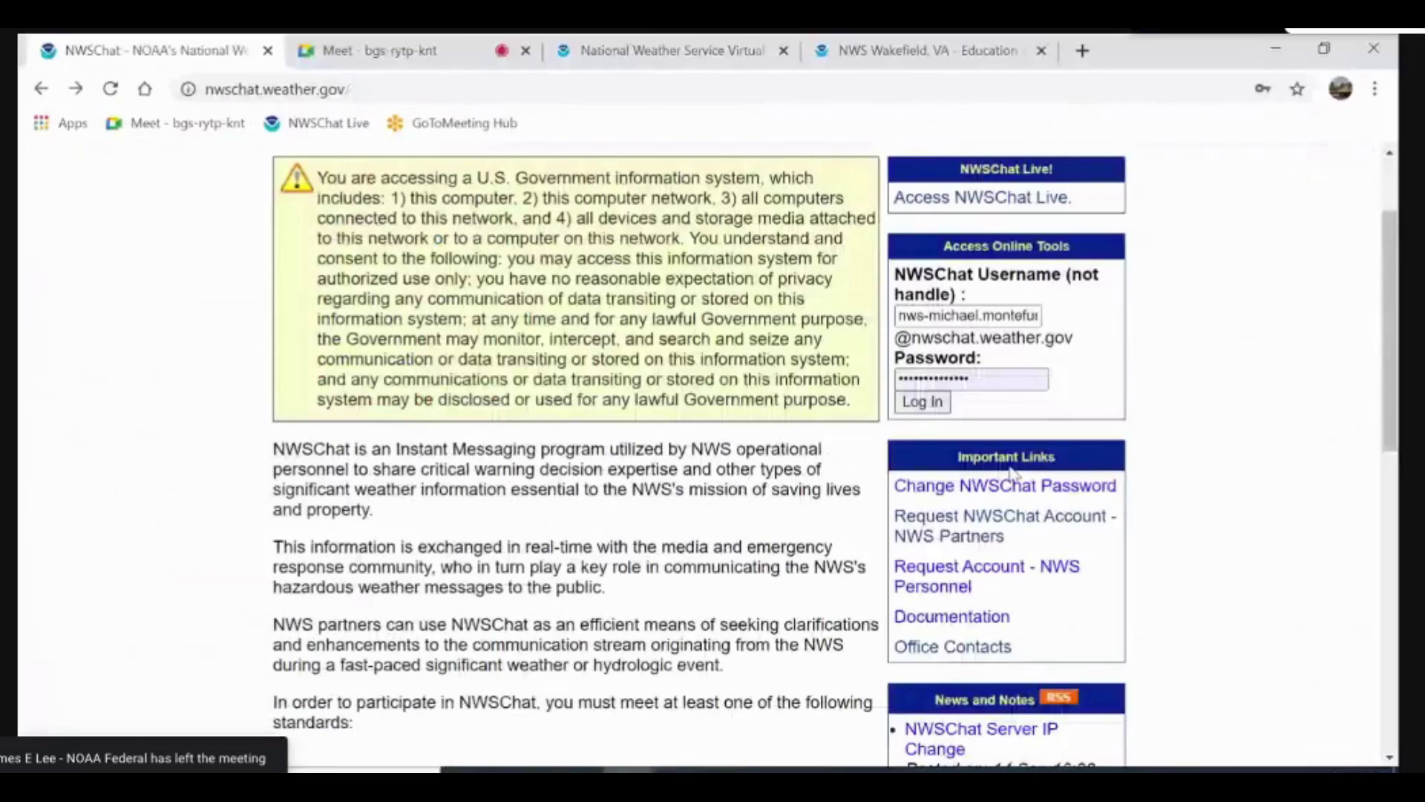
# Log in to the online tools with the saved credentials, and launch and log in to NWSChat Live
pyautogui.click(928, 402)
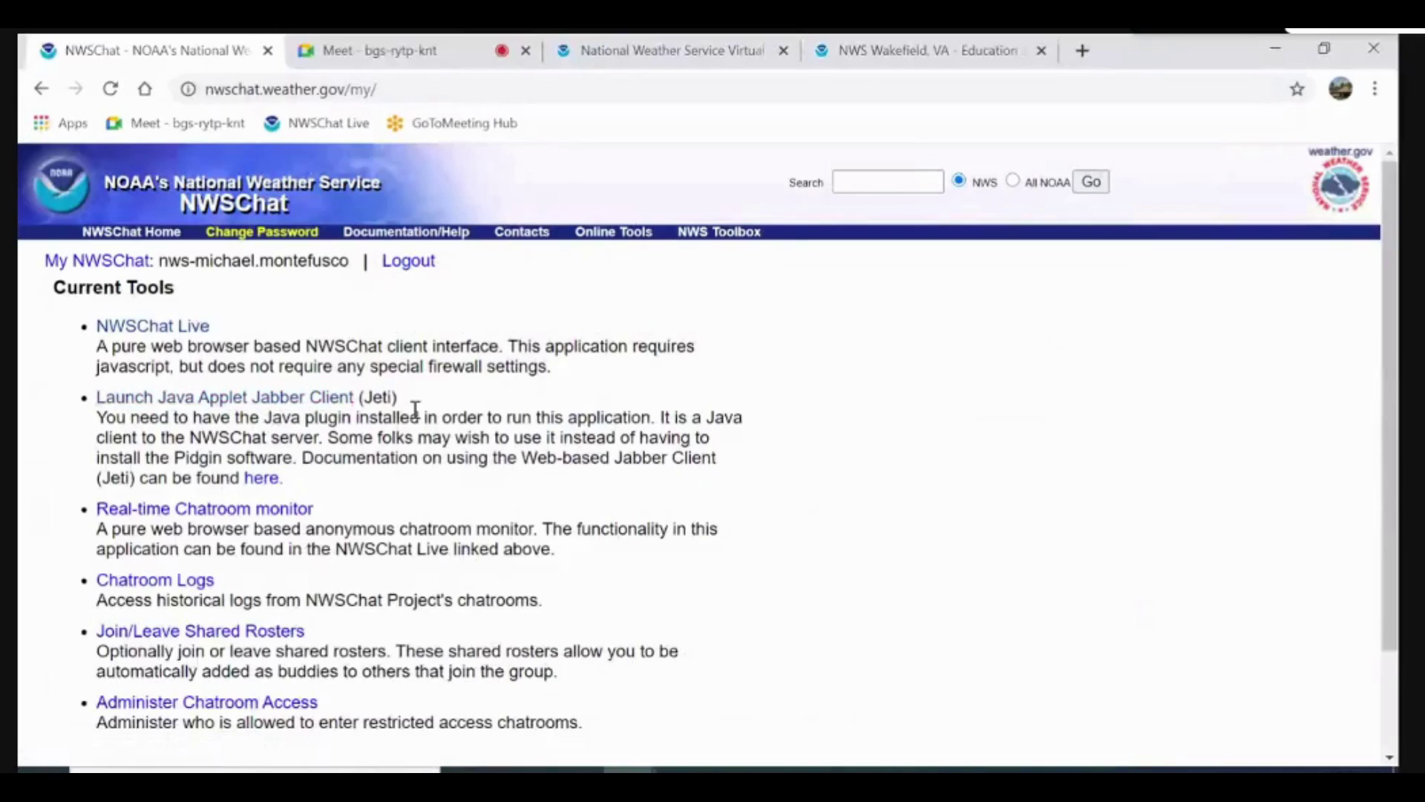
pyautogui.click(336, 400)
pyautogui.click(165, 331)
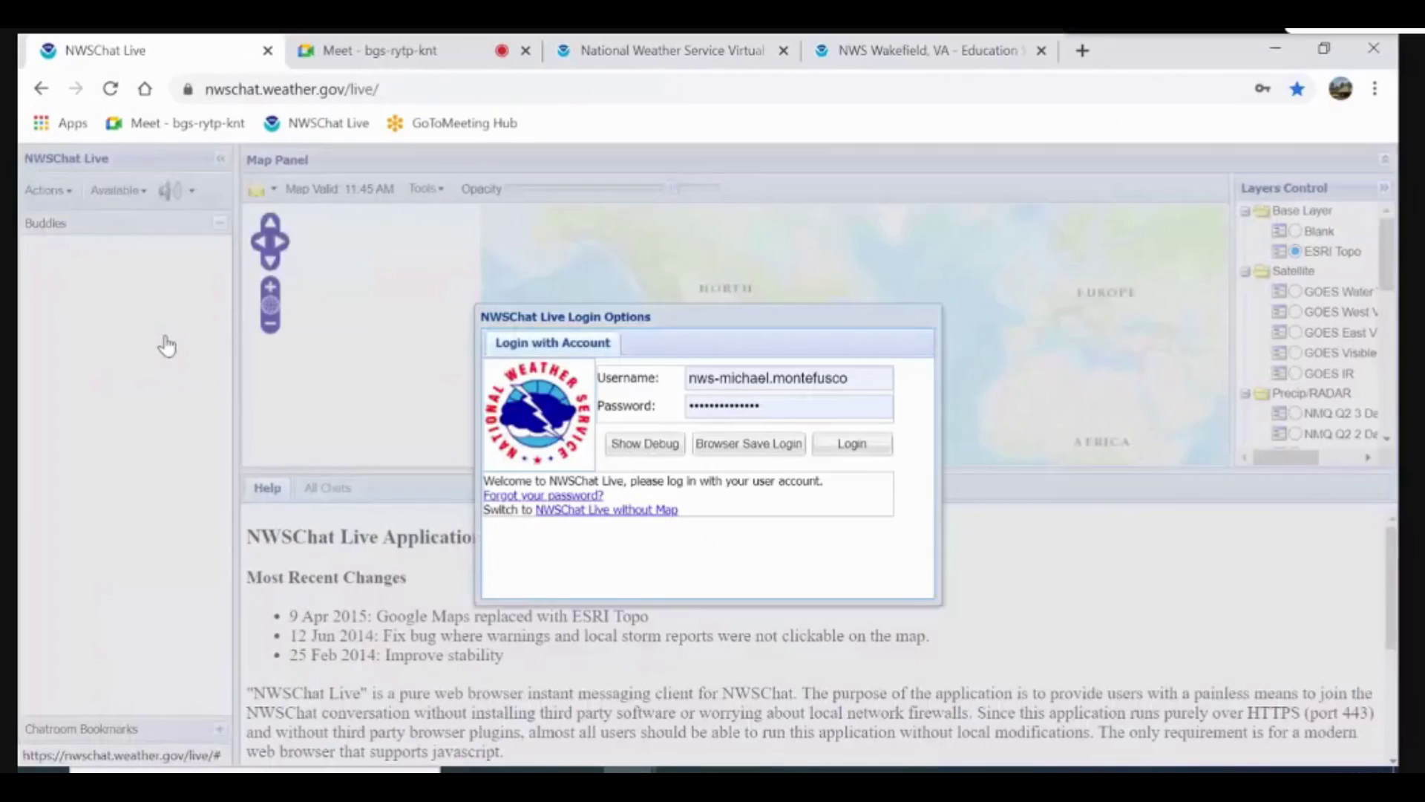
pyautogui.click(866, 445)
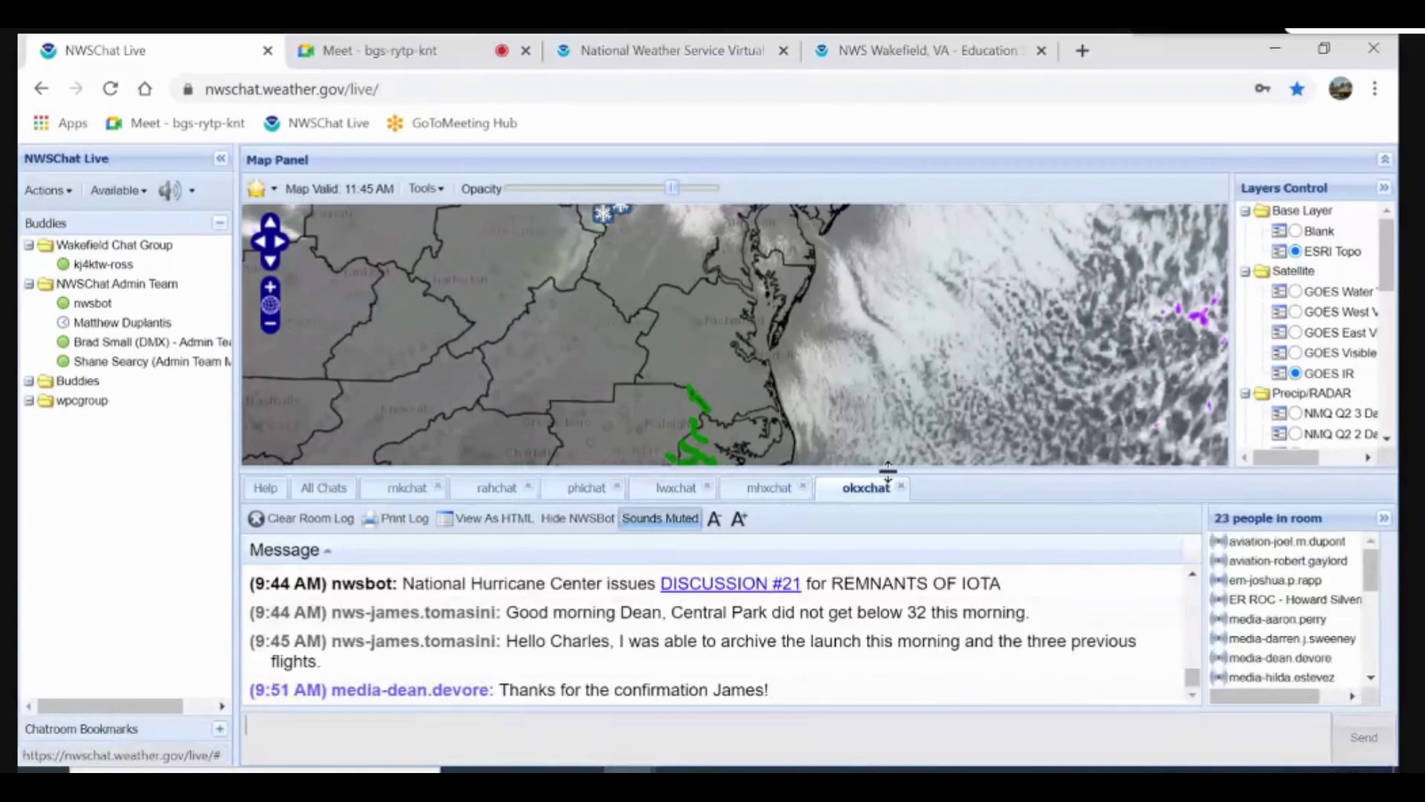
# Close the okxchat, nasaimpacts, sdmchat, awcchat, wpcchat and marfcchat rooms
pyautogui.click(901, 486)
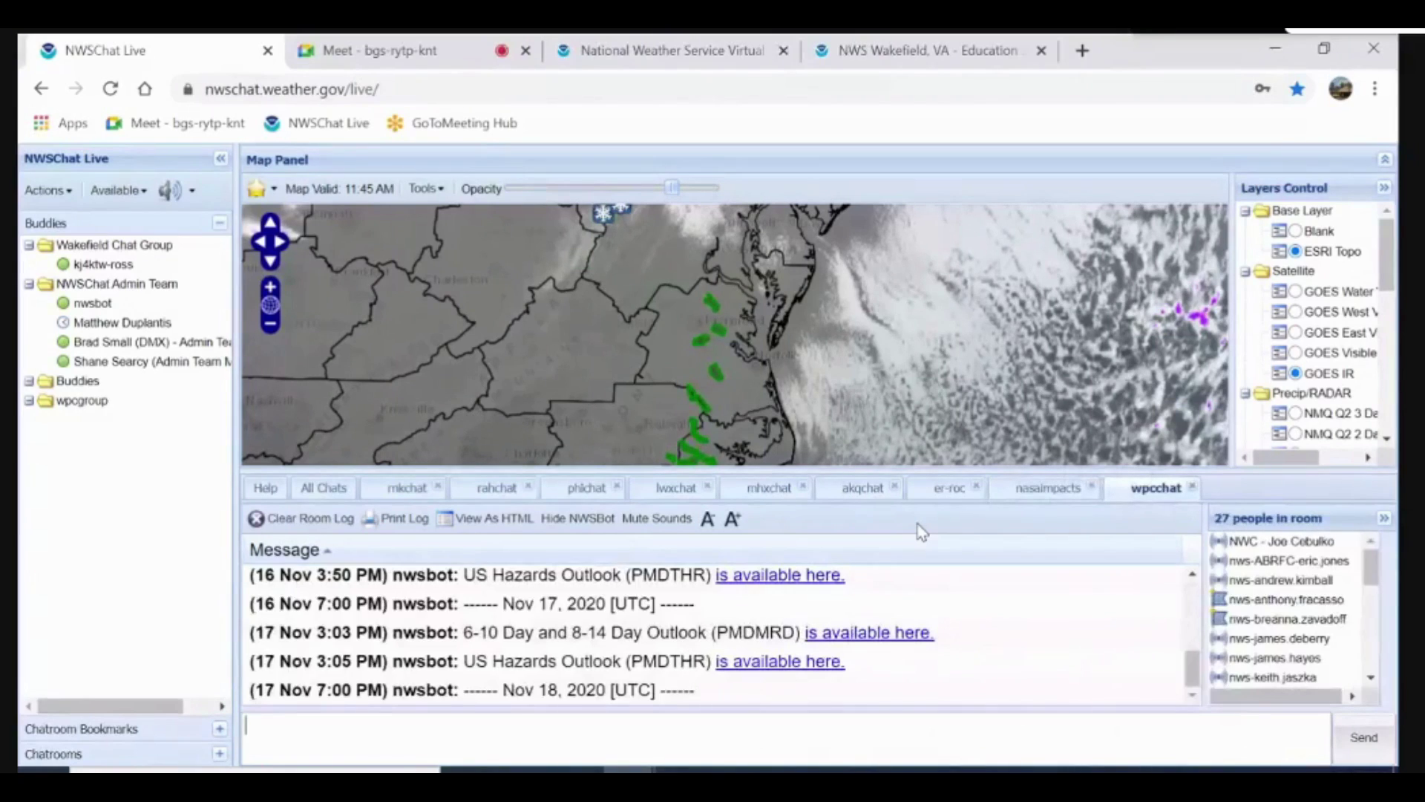
pyautogui.click(1093, 488)
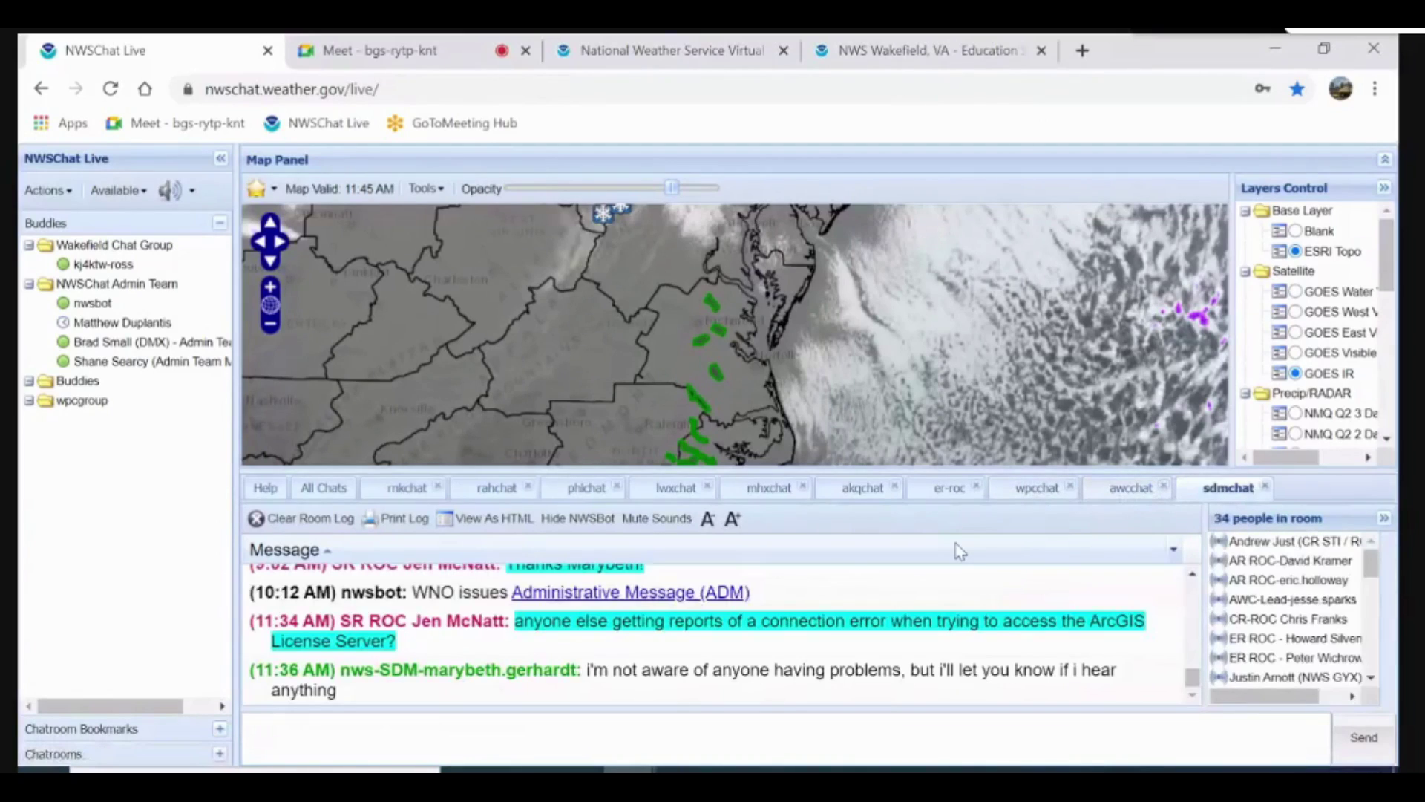
pyautogui.click(1266, 489)
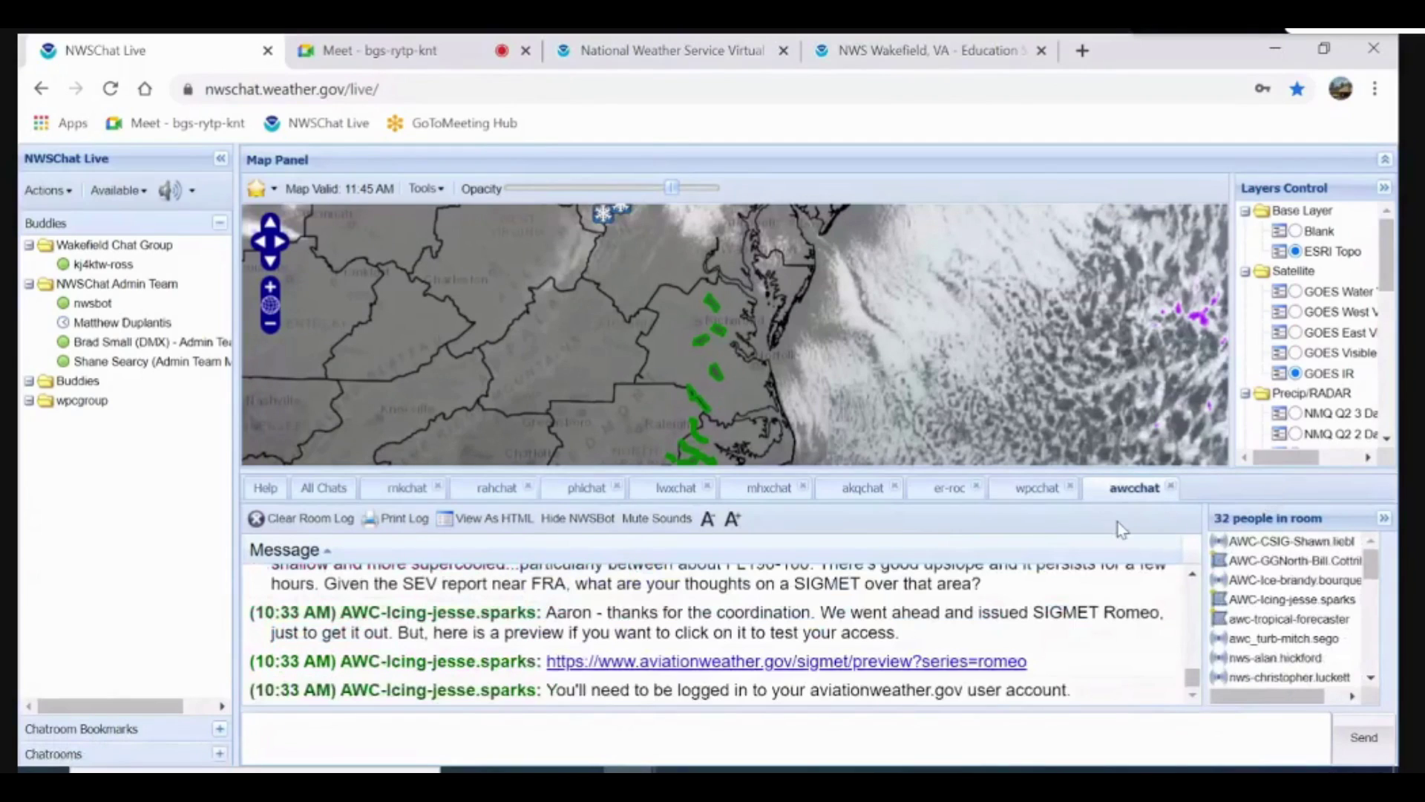
pyautogui.click(1163, 487)
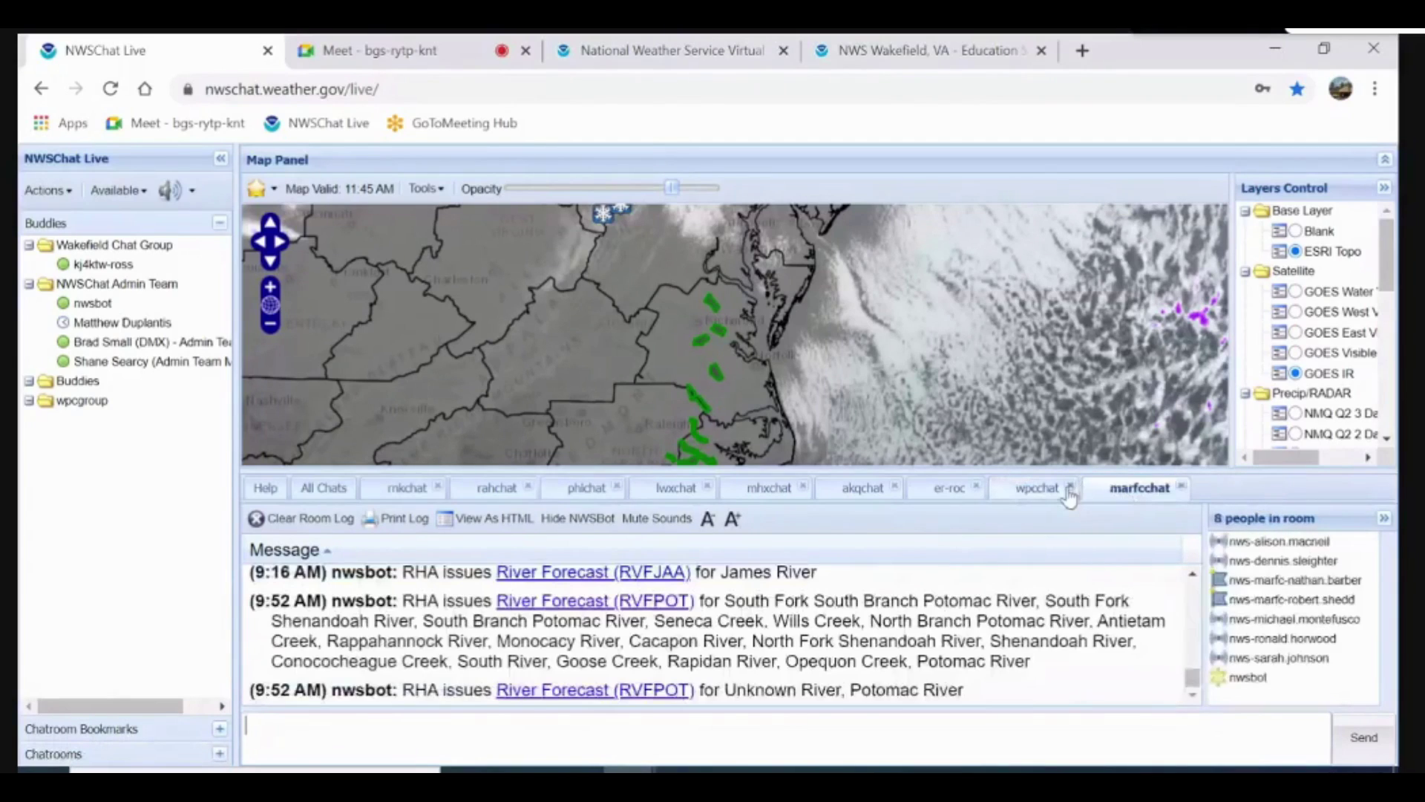
pyautogui.click(1070, 487)
pyautogui.click(1087, 489)
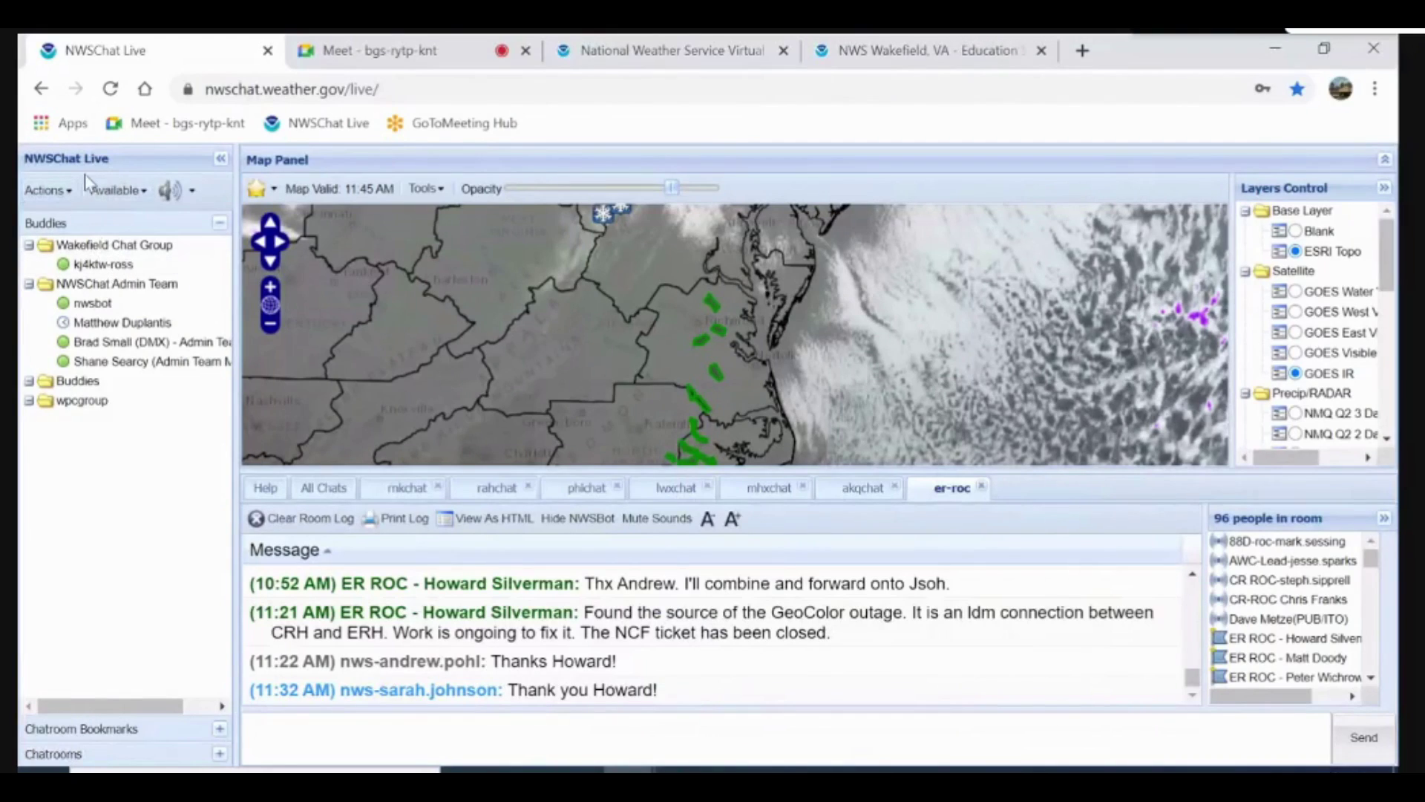
pyautogui.click(50, 191)
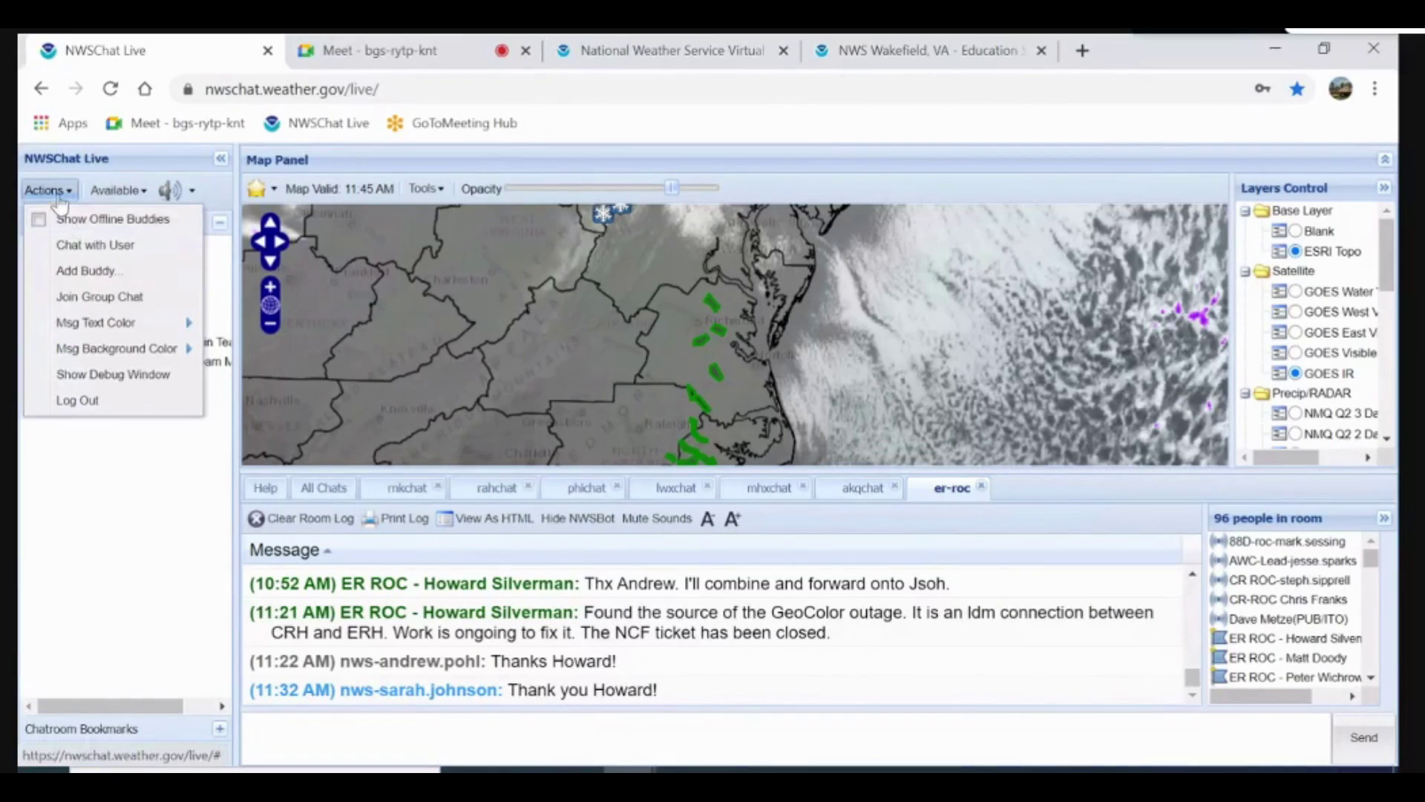
pyautogui.click(52, 191)
pyautogui.click(52, 191)
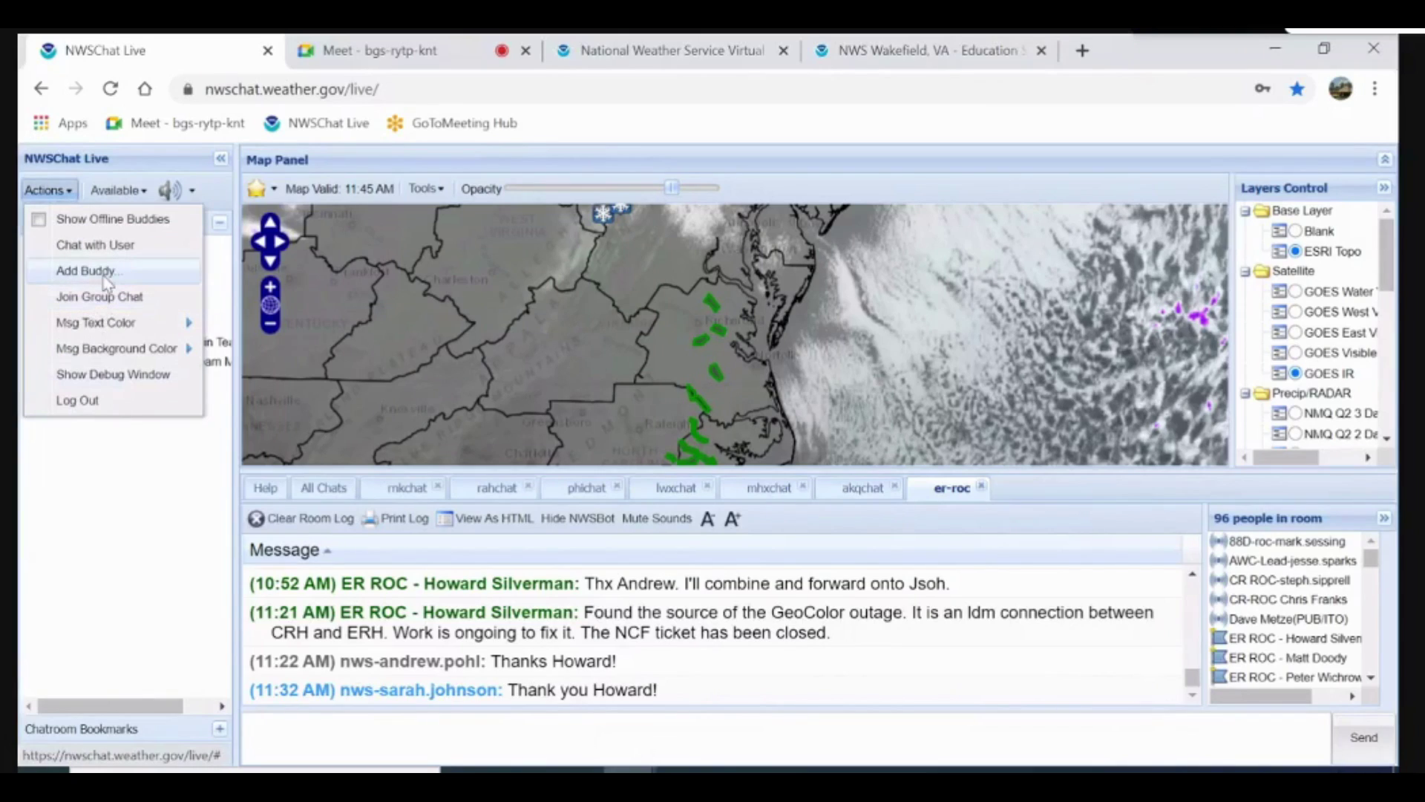
pyautogui.click(125, 686)
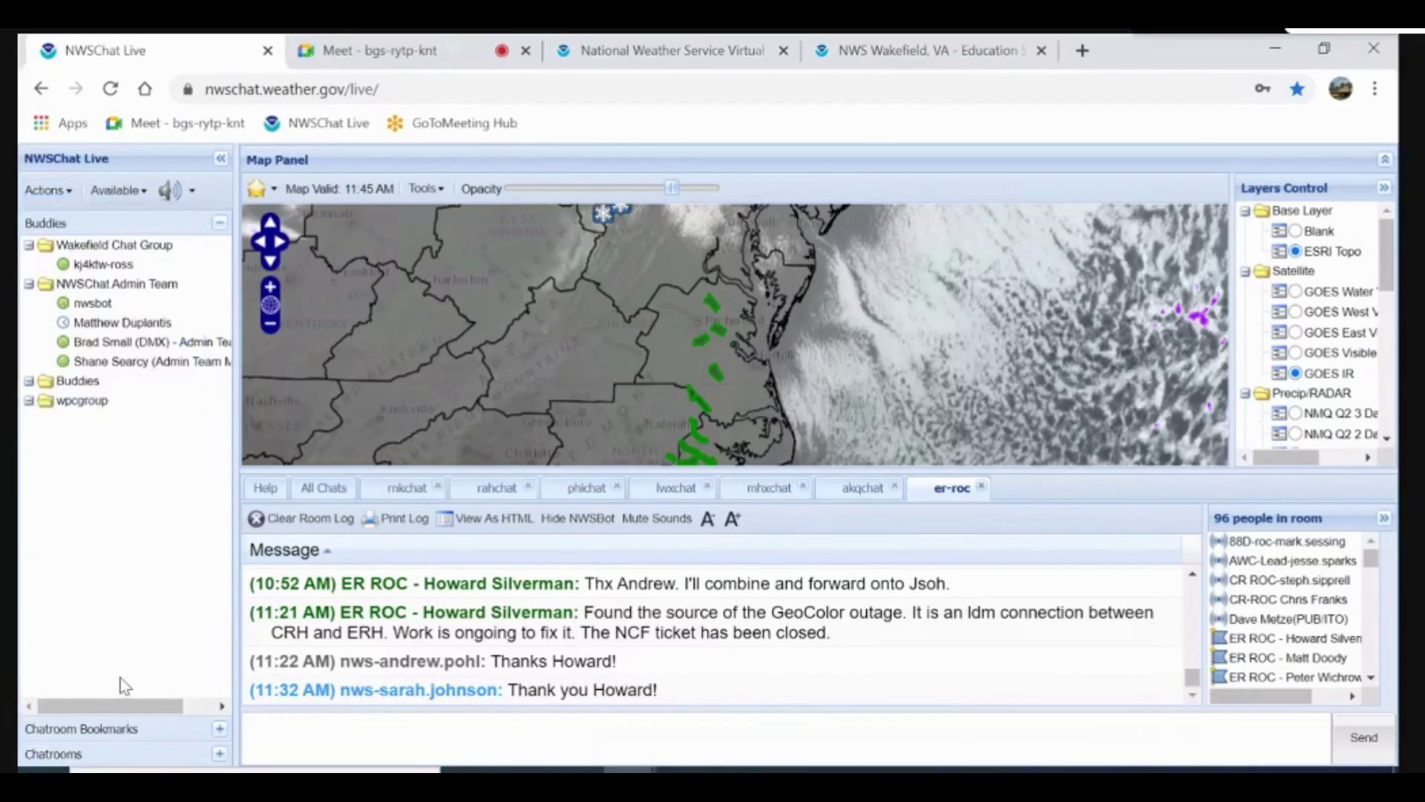
# Expand the list of available chatrooms and browse through it
pyautogui.click(119, 758)
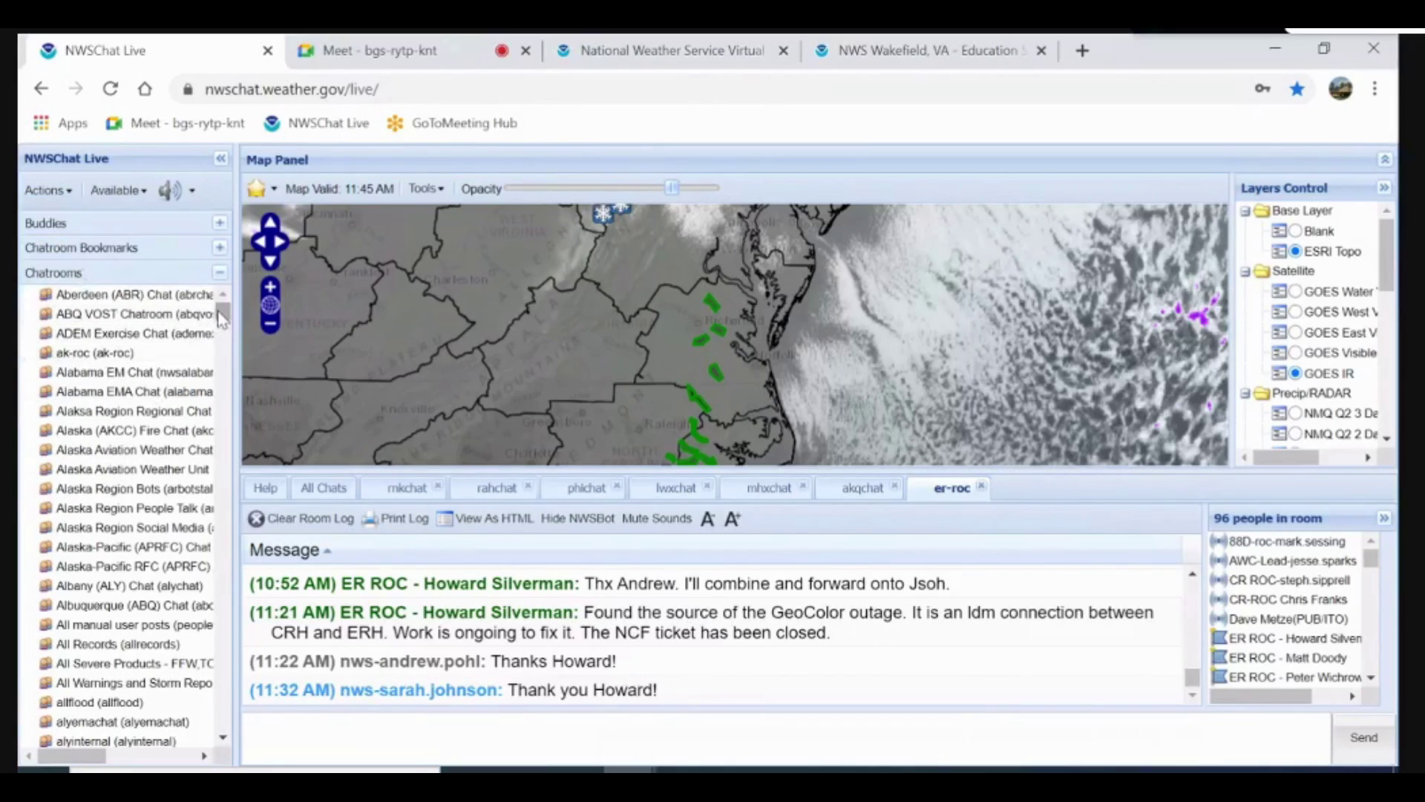
pyautogui.moveTo(220, 321); pyautogui.dragTo(220, 285)
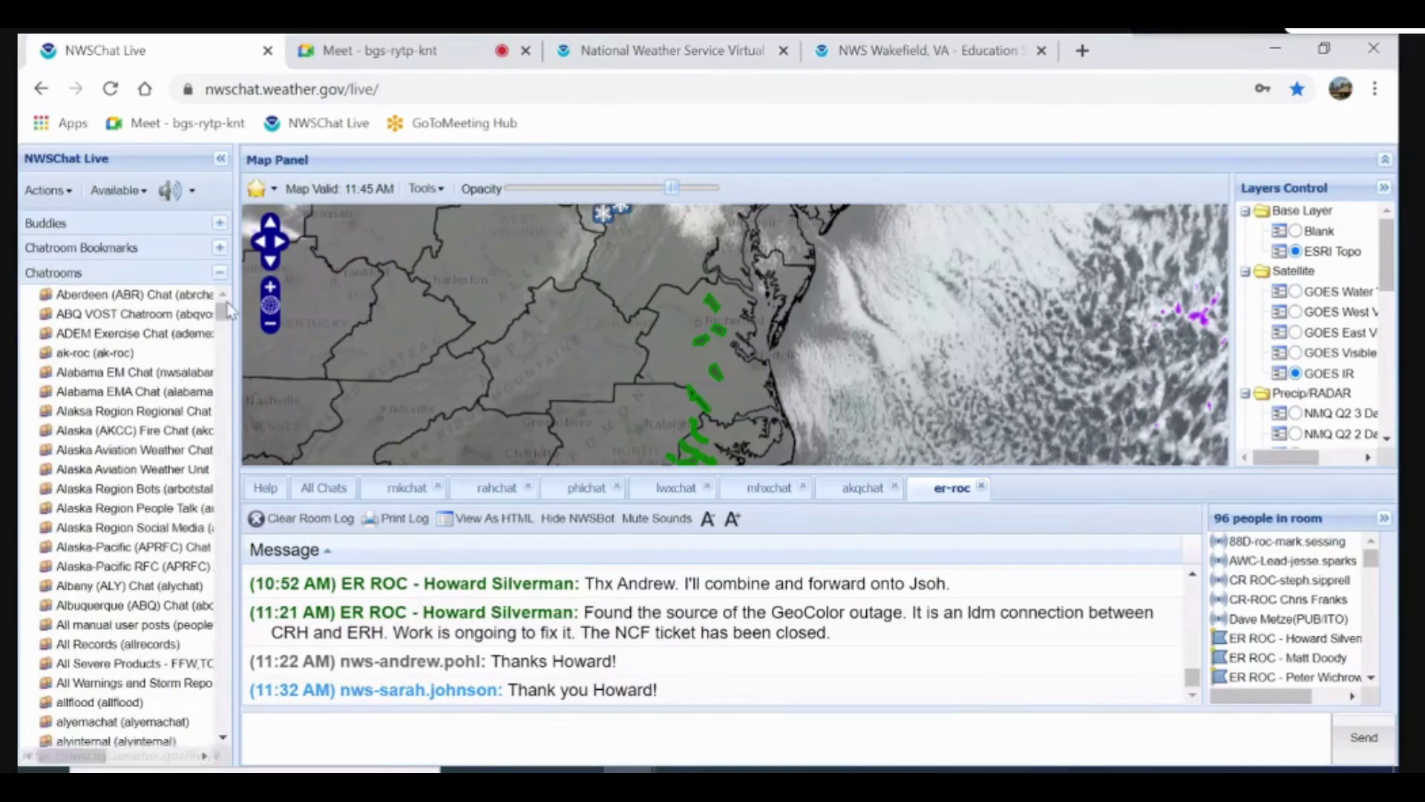
pyautogui.moveTo(223, 310); pyautogui.dragTo(222, 438)
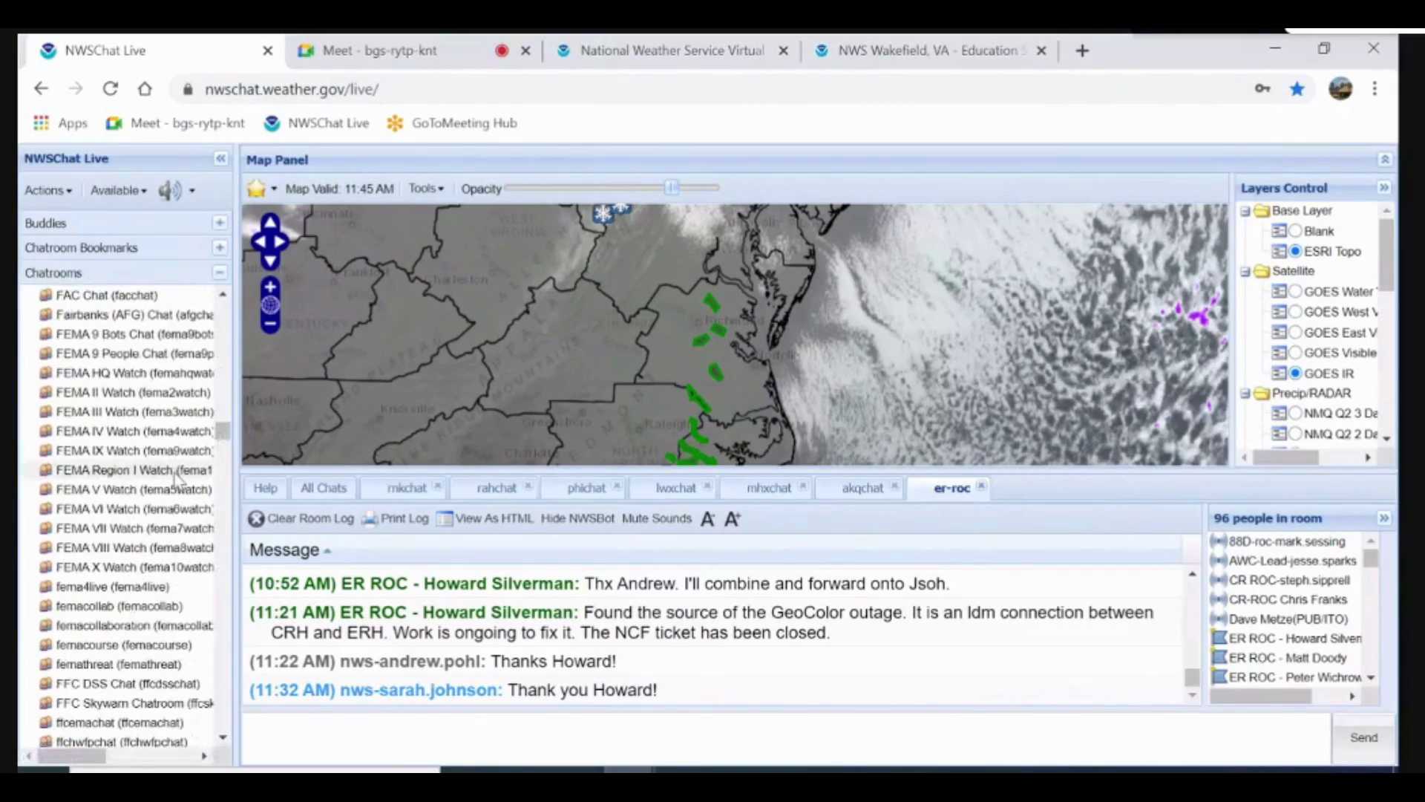
# Start joining the FFC DSS Chat room, try media-your.name as the chat handle, and clear the handle
pyautogui.click(104, 684)
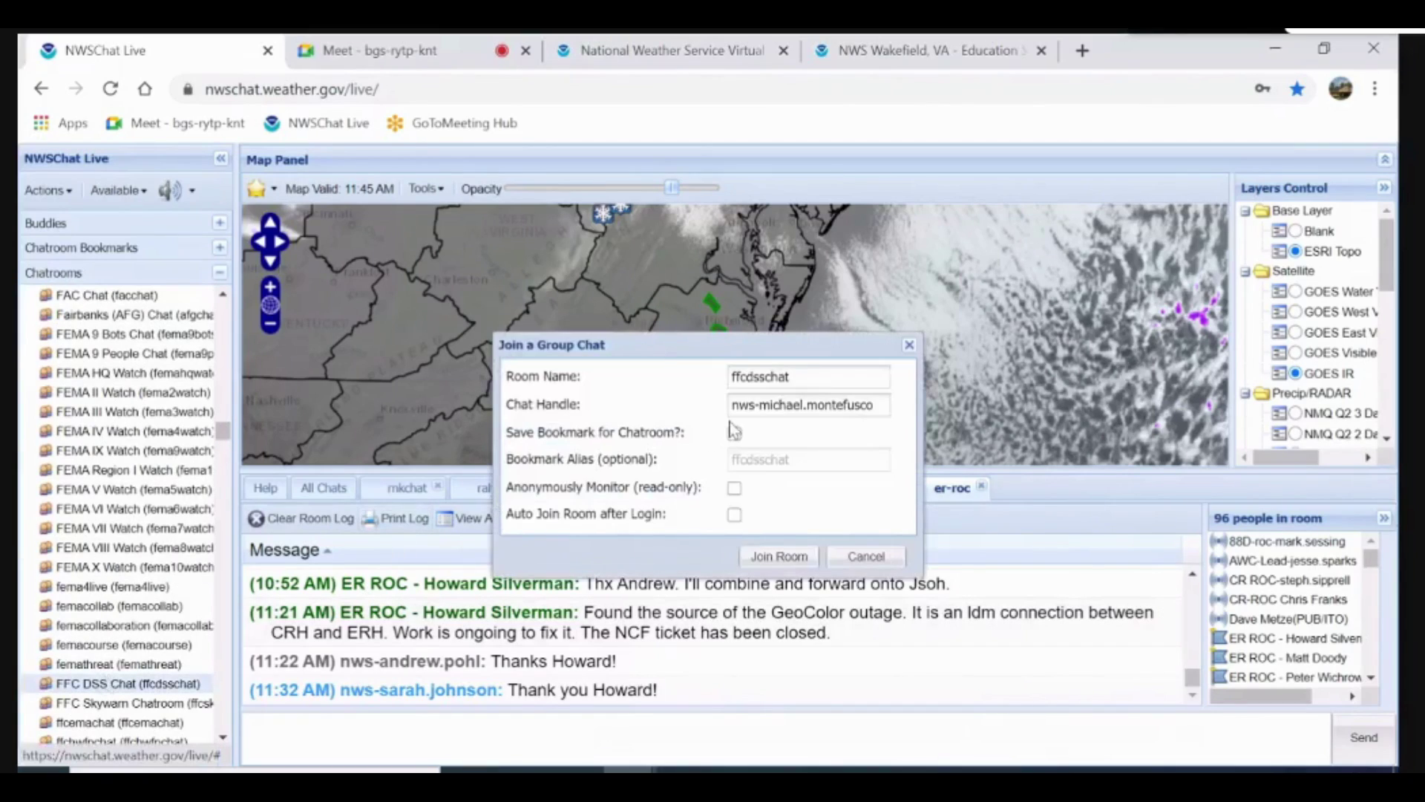
pyautogui.doubleClick(810, 386)
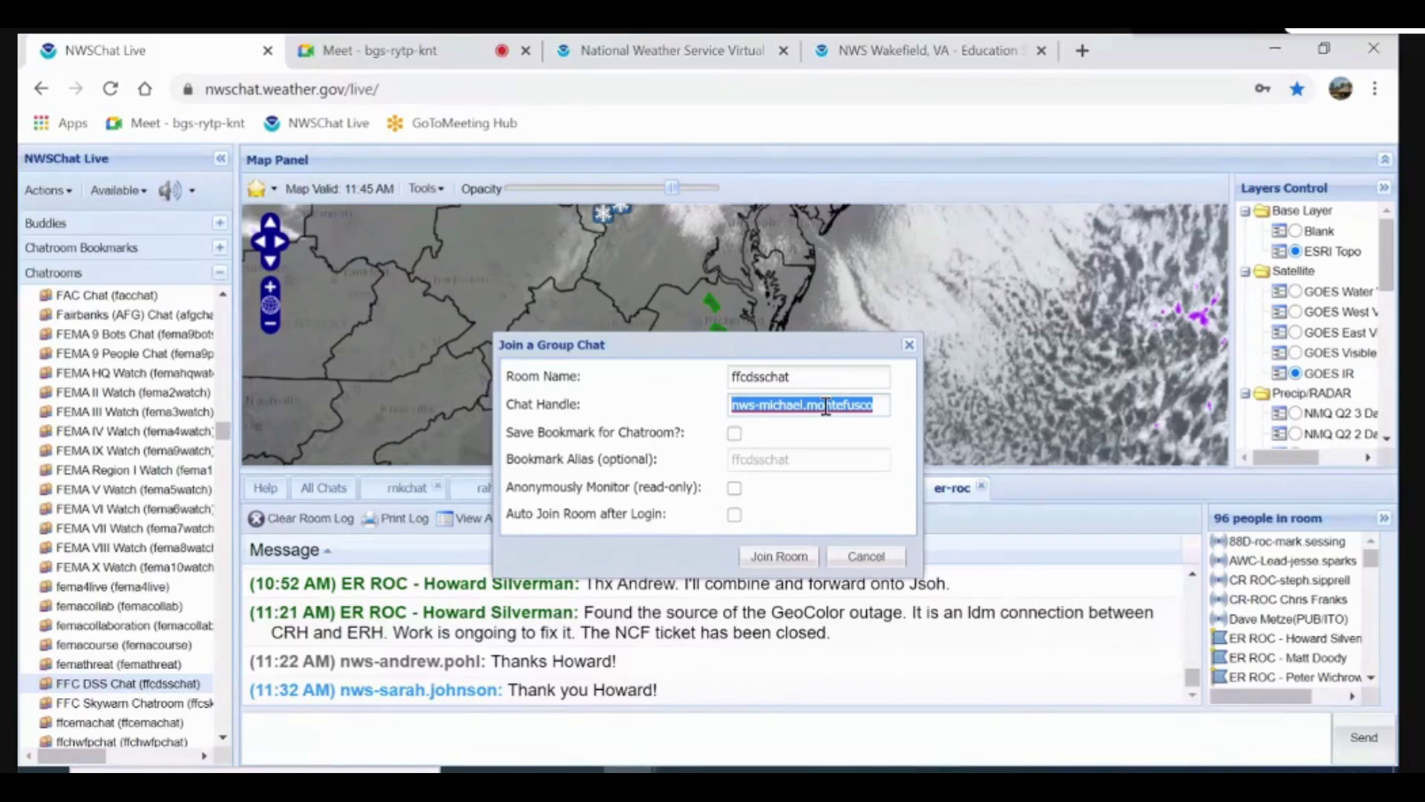
pyautogui.write('med')
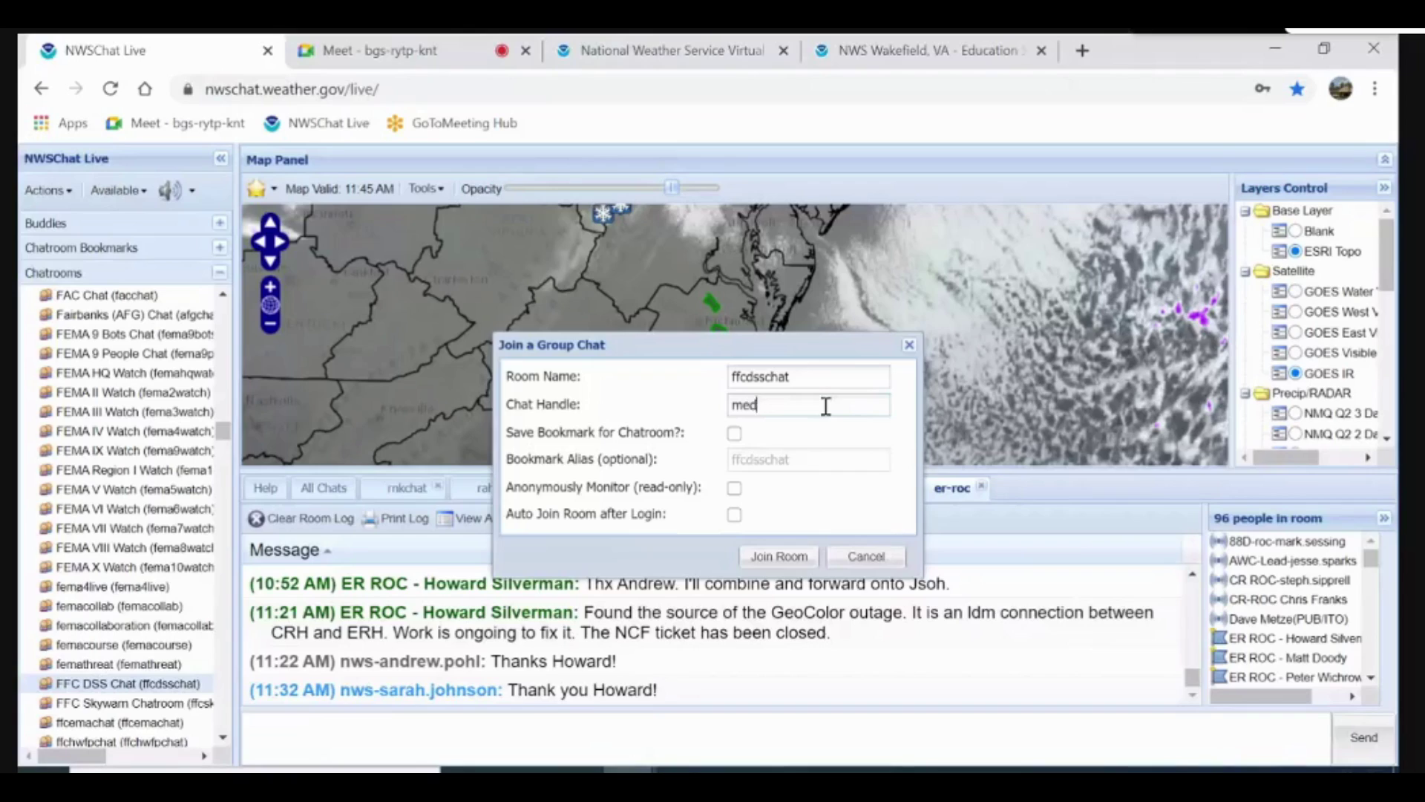
pyautogui.write('ia-your.name')
pyautogui.press('BackSpace')
pyautogui.press('BackSpace')
pyautogui.press('BackSpace')
pyautogui.press('BackSpace')
pyautogui.press('BackSpace')
pyautogui.press('BackSpace')
pyautogui.press('BackSpace')
pyautogui.press('BackSpace')
pyautogui.press('BackSpace')
pyautogui.press('BackSpace')
pyautogui.press('BackSpace')
pyautogui.press('BackSpace')
pyautogui.press('BackSpace')
pyautogui.press('BackSpace')
pyautogui.press('BackSpace')
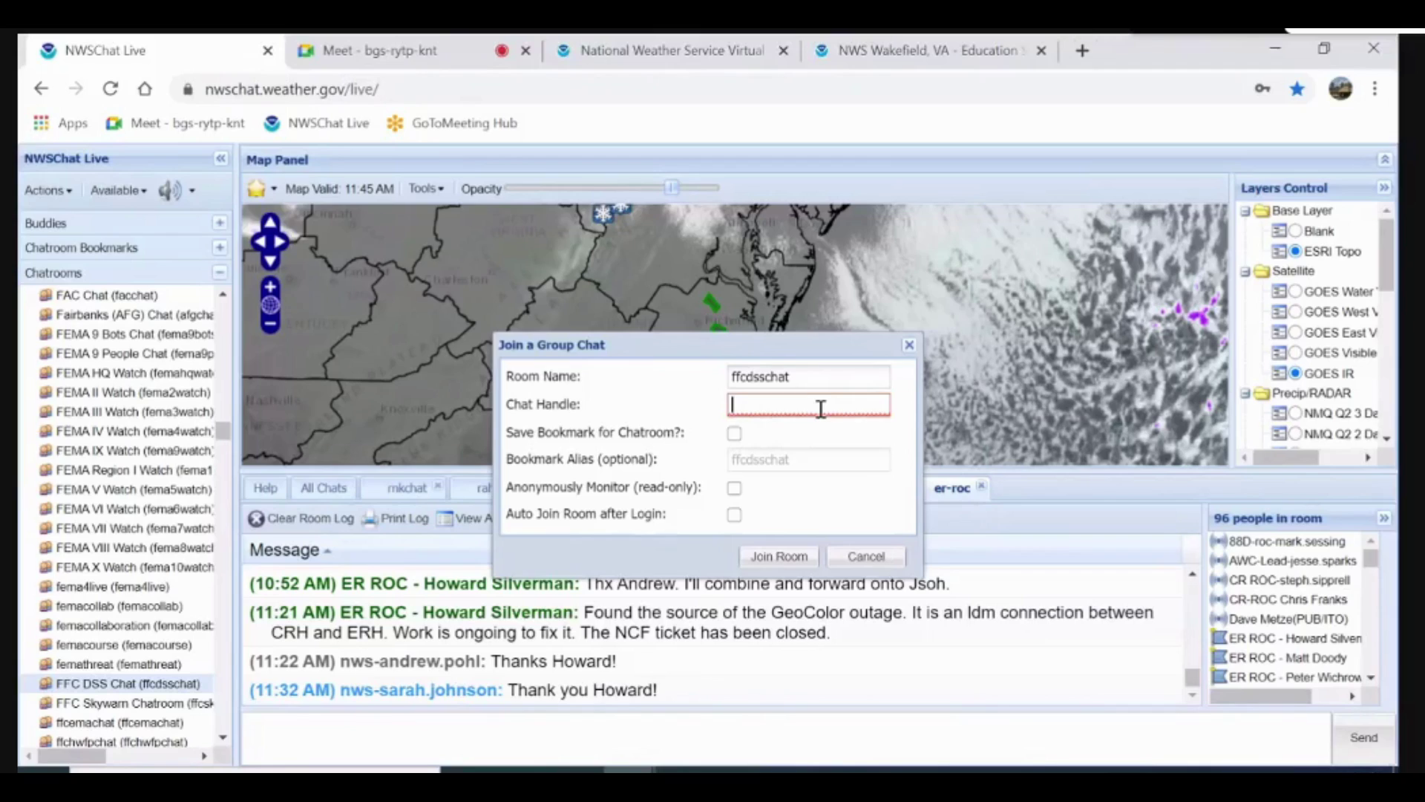
# Try the chatroom bookmark and auto-join options, and cancel joining the room
pyautogui.click(737, 435)
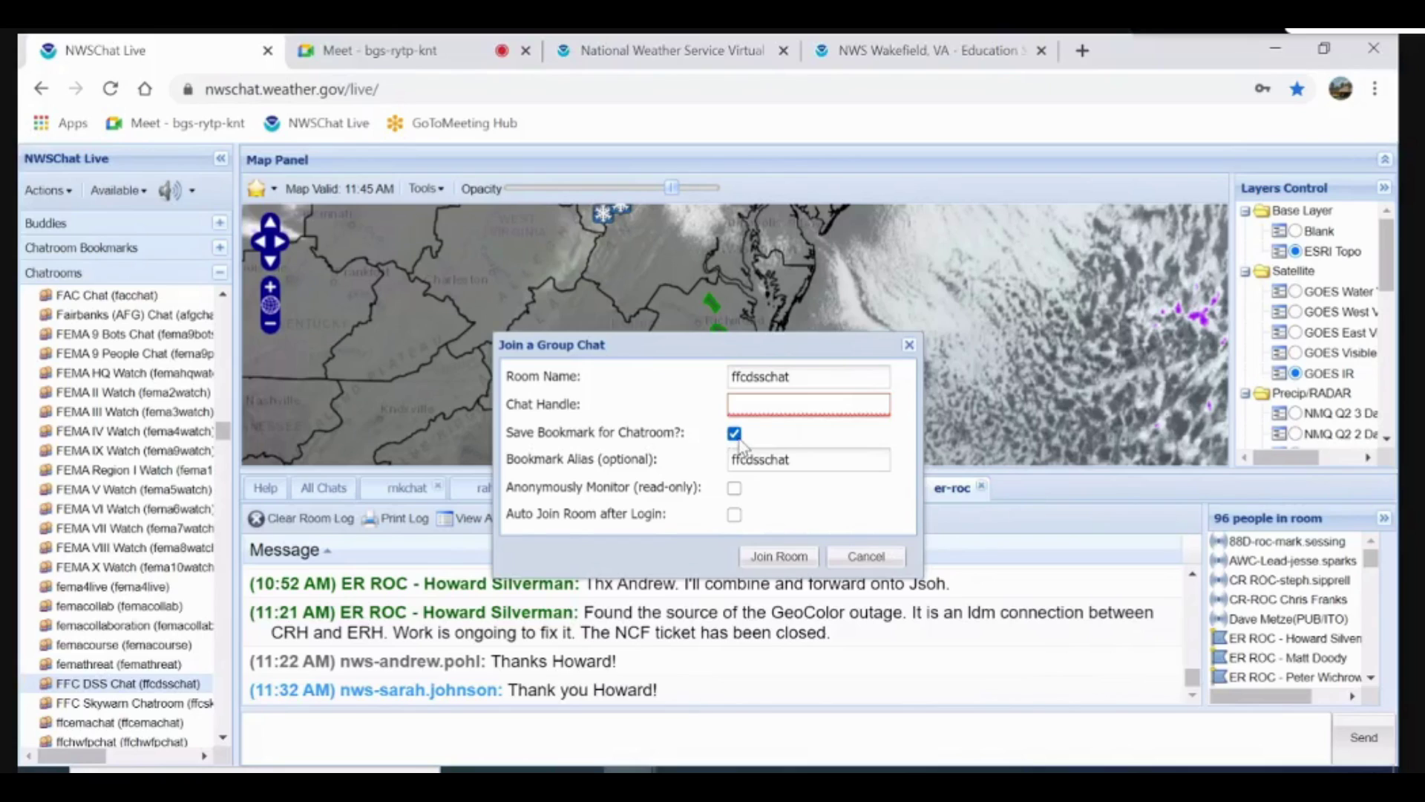
pyautogui.click(740, 440)
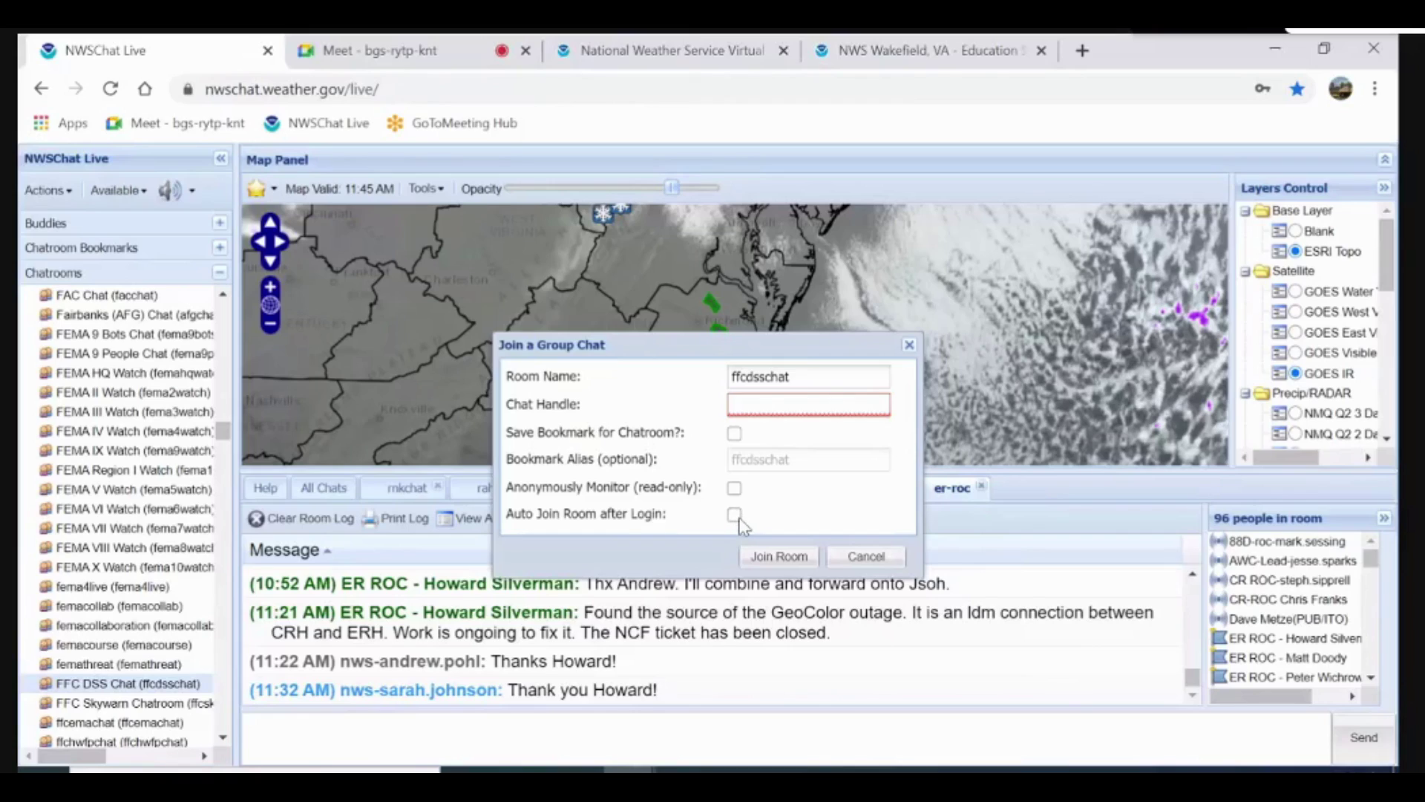
pyautogui.click(738, 518)
pyautogui.click(863, 558)
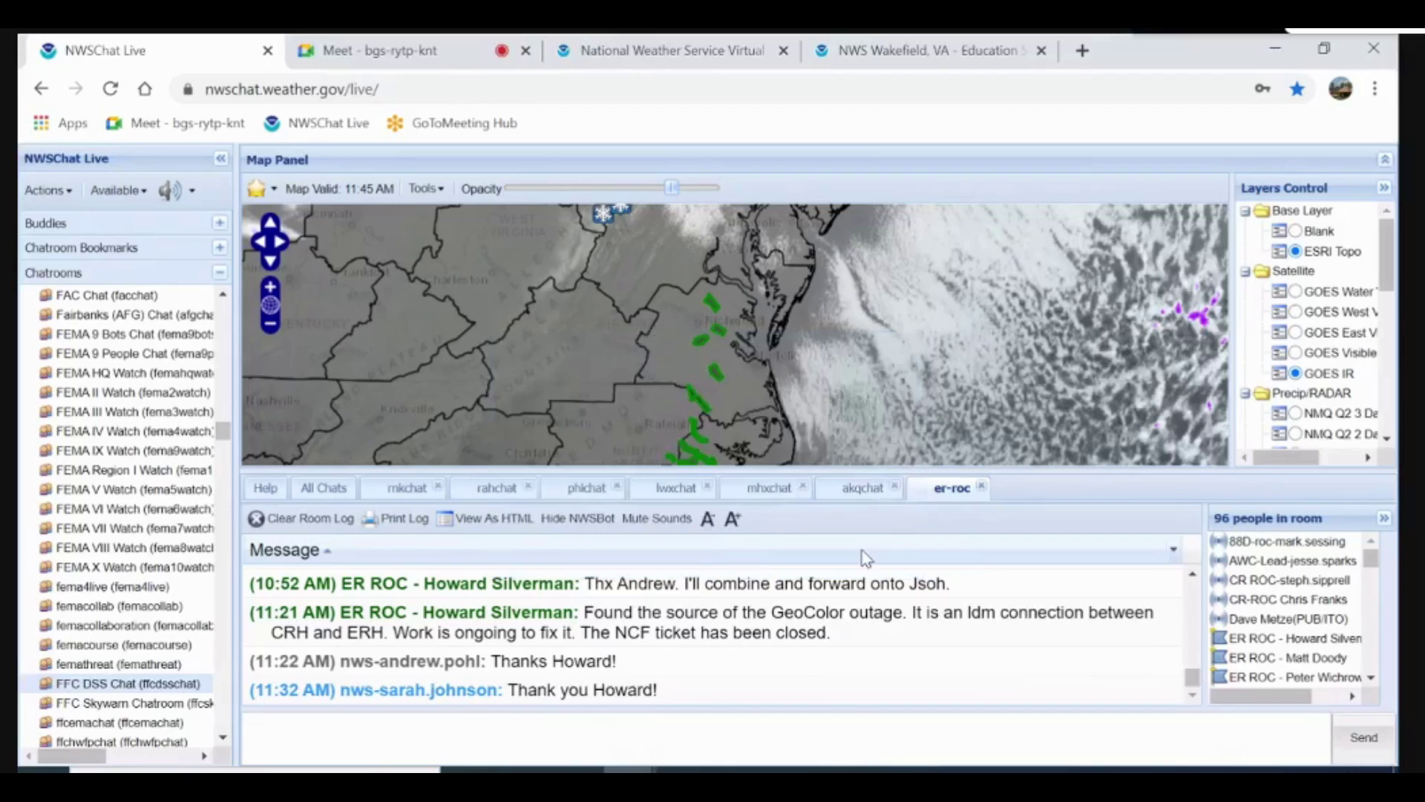
# Switch to the akqchat room and change the map's satellite layer to the GOES East imagery
pyautogui.click(850, 493)
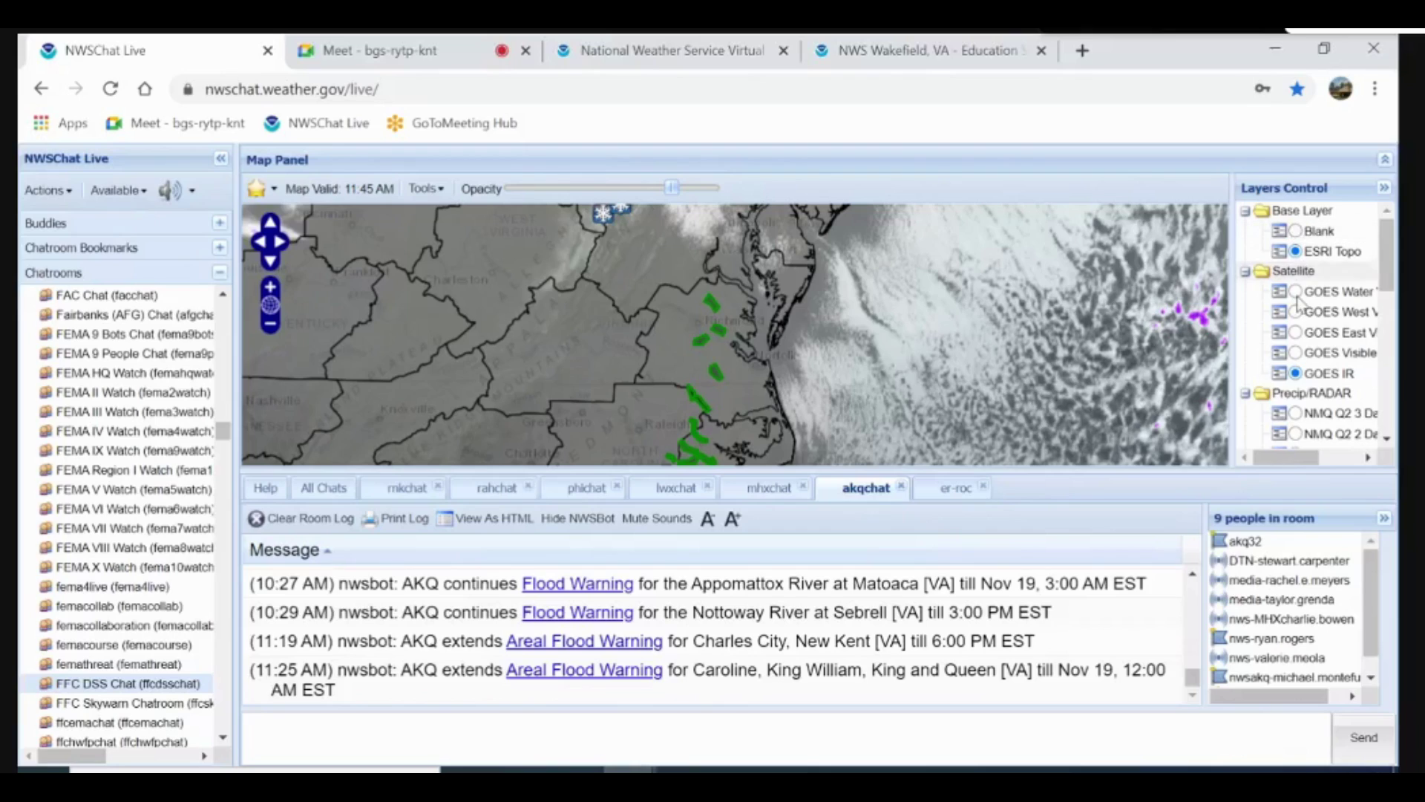
pyautogui.moveTo(1388, 260); pyautogui.dragTo(1392, 275)
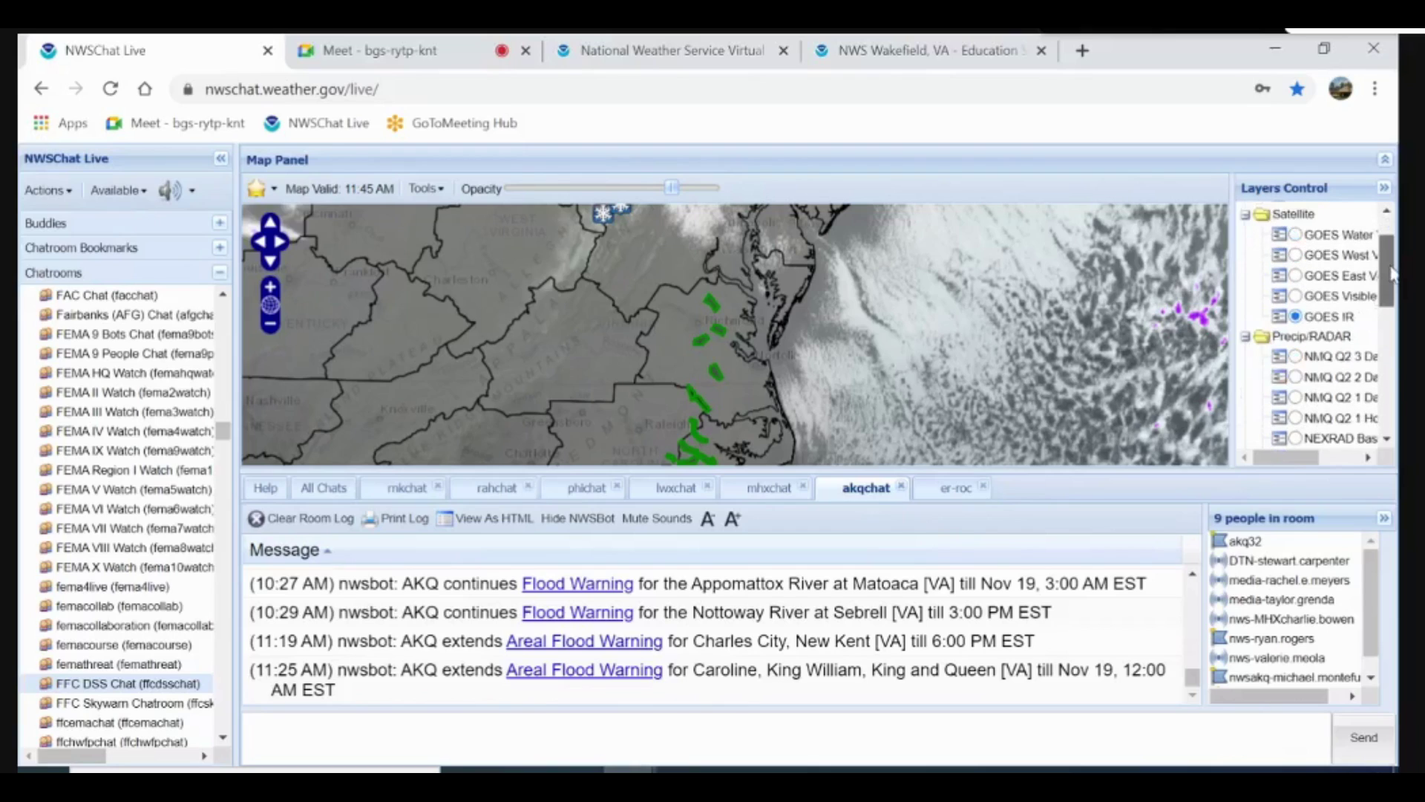
pyautogui.click(1296, 238)
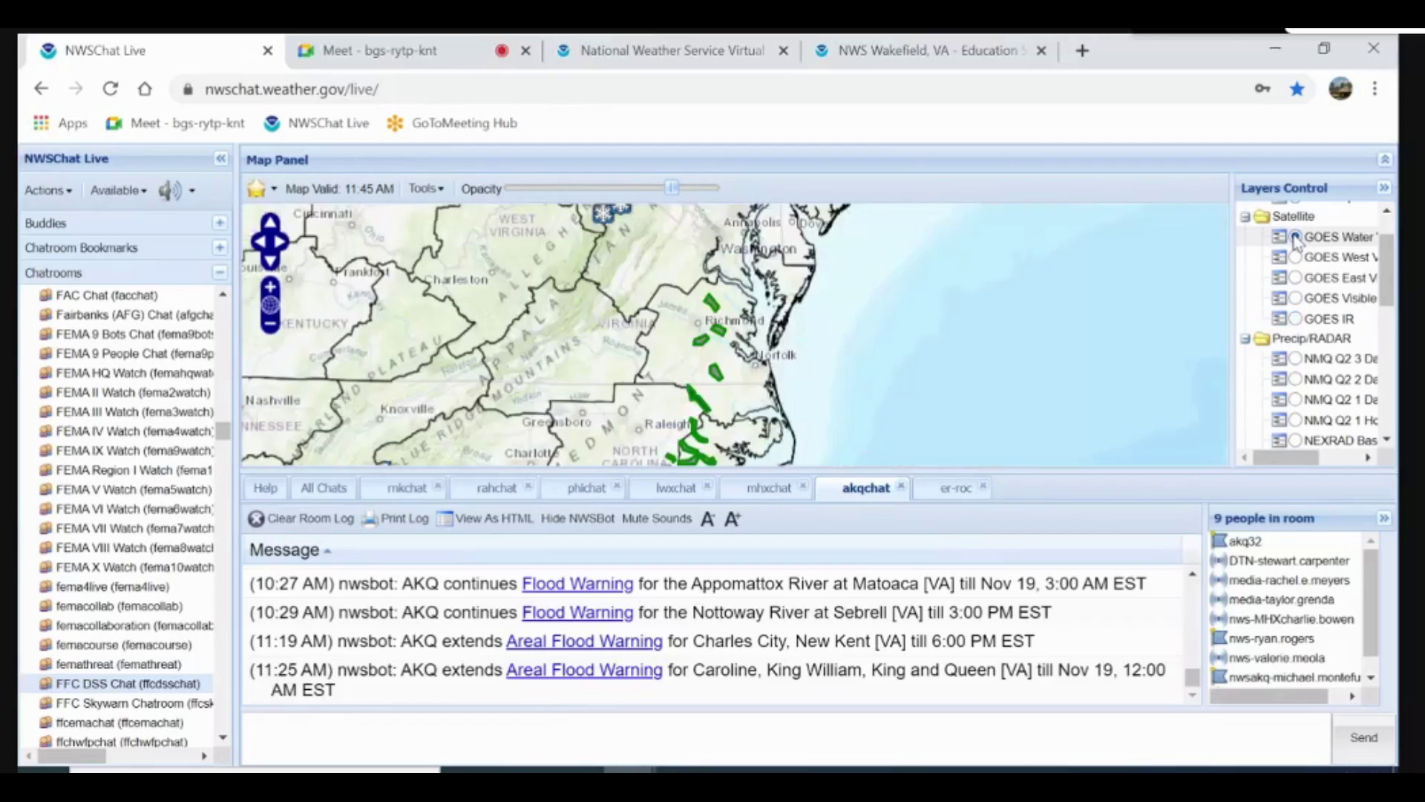
pyautogui.click(1296, 278)
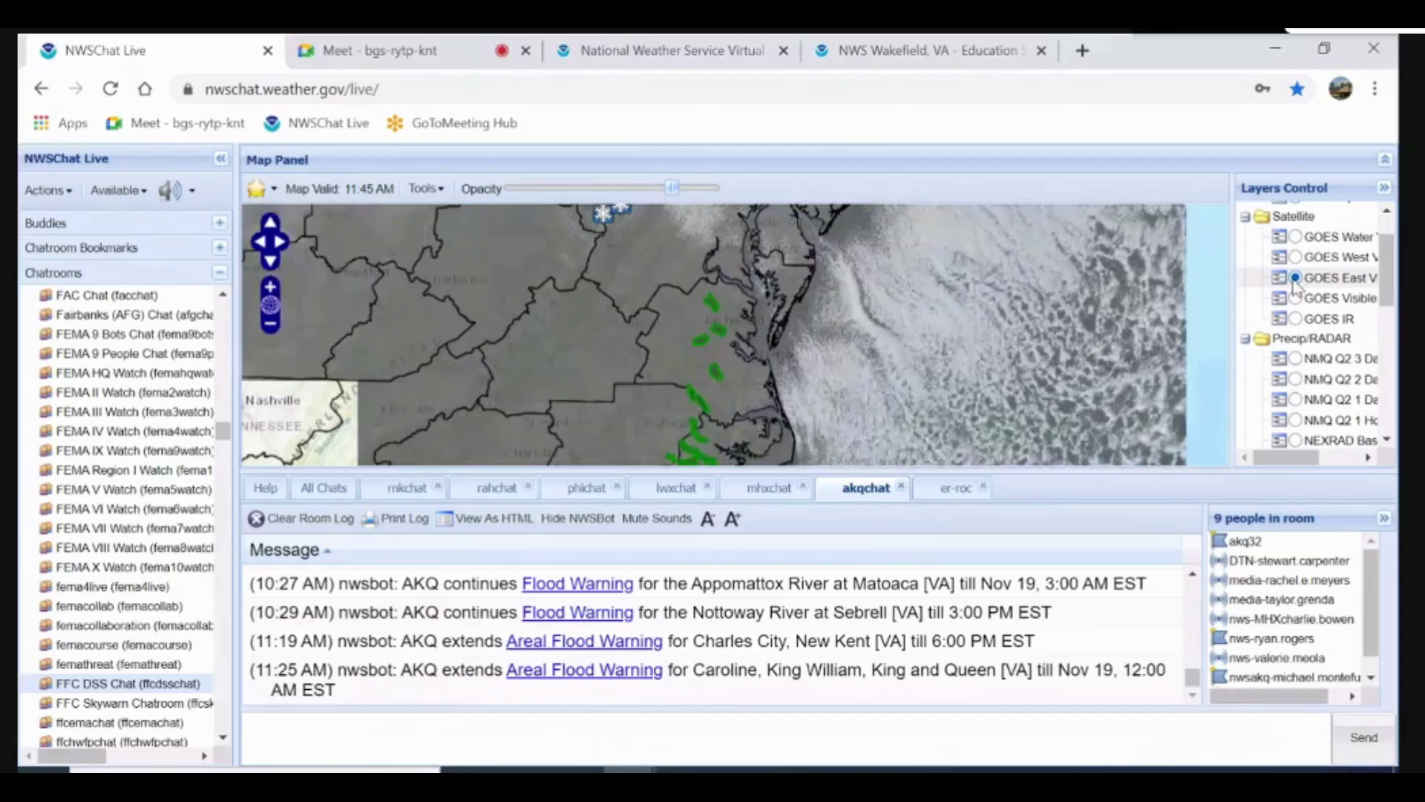
# Switch the map's satellite layer to GOES IR, widen the layer list, and browse down to the political boundaries
pyautogui.click(1296, 319)
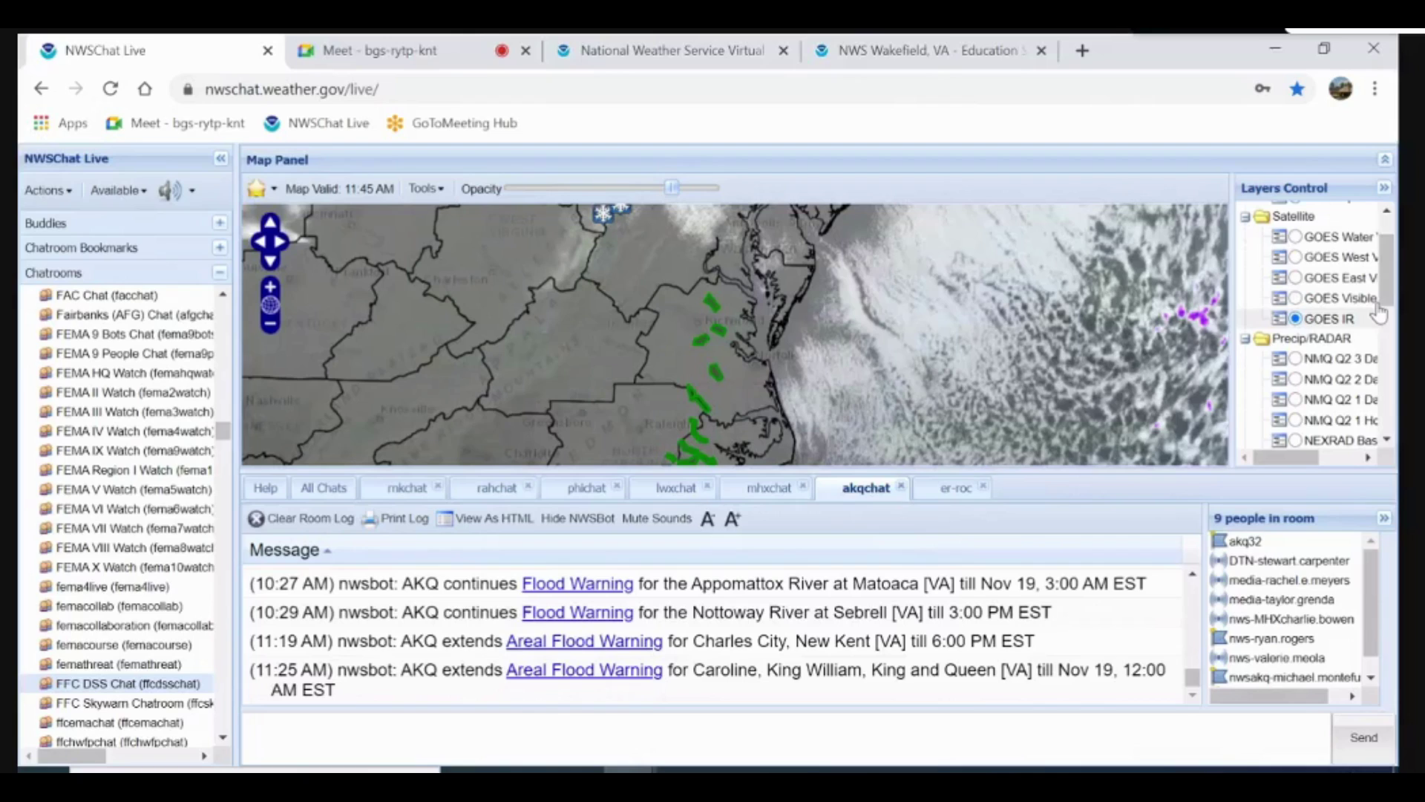
pyautogui.scroll(-2, 1336, 297)
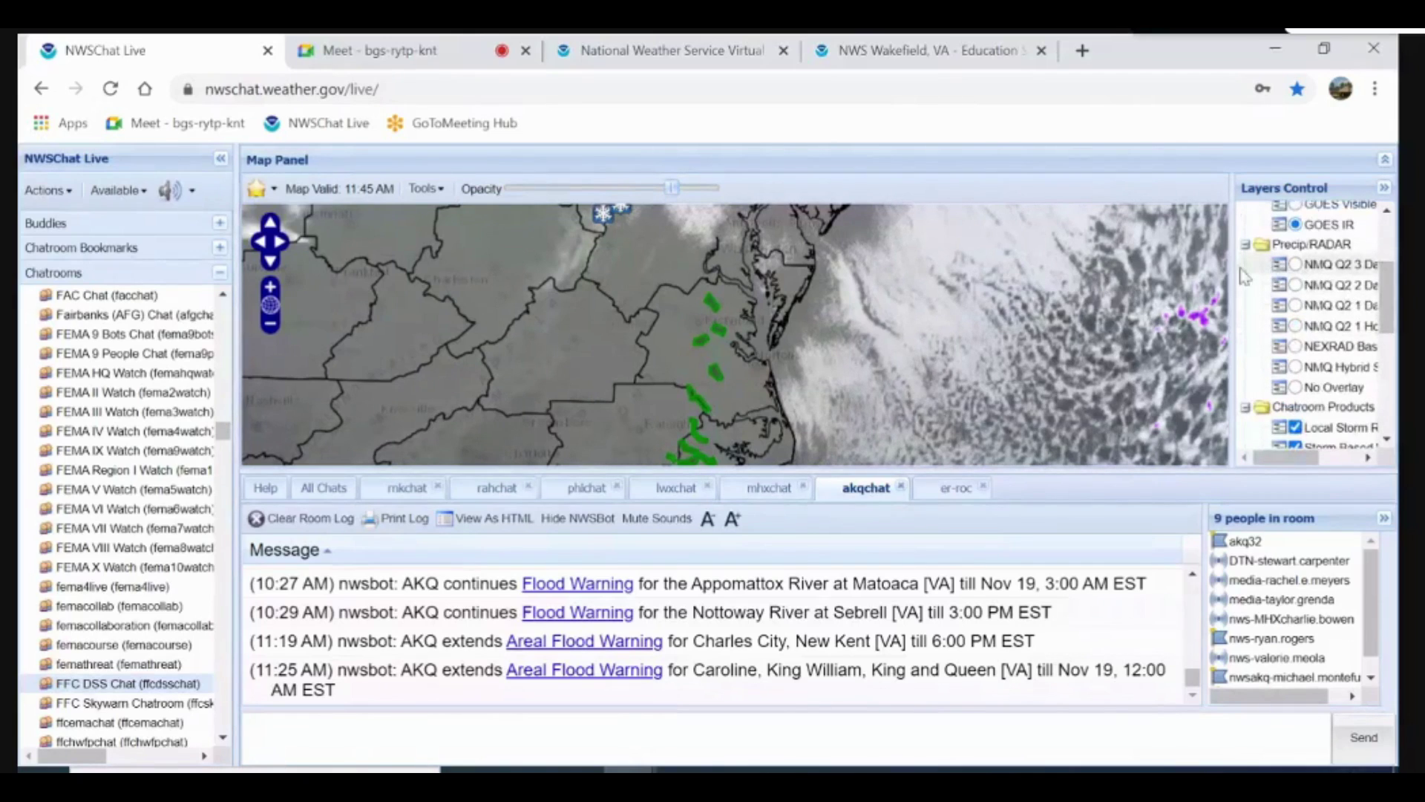
pyautogui.moveTo(1232, 285); pyautogui.dragTo(1113, 276)
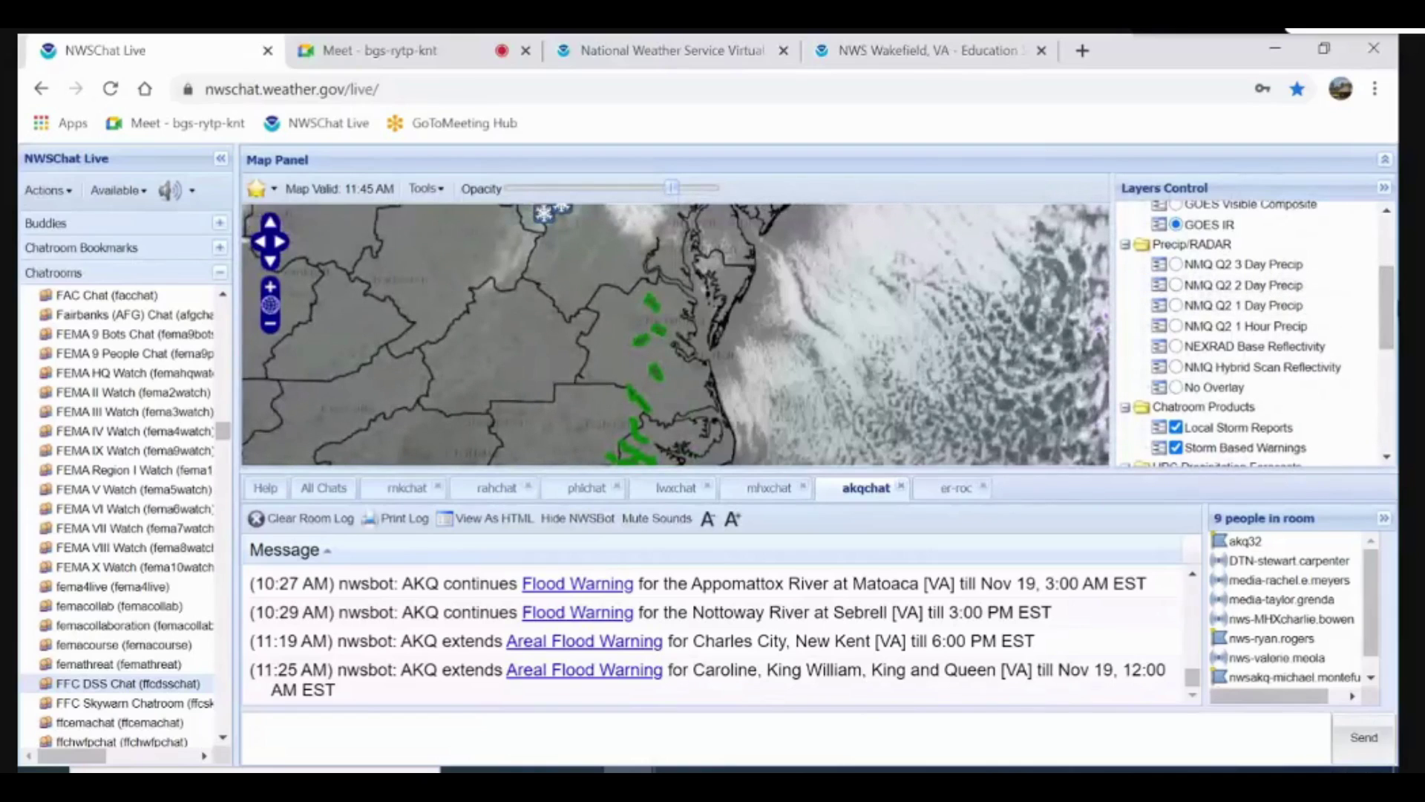
pyautogui.moveTo(1392, 317); pyautogui.dragTo(1390, 410)
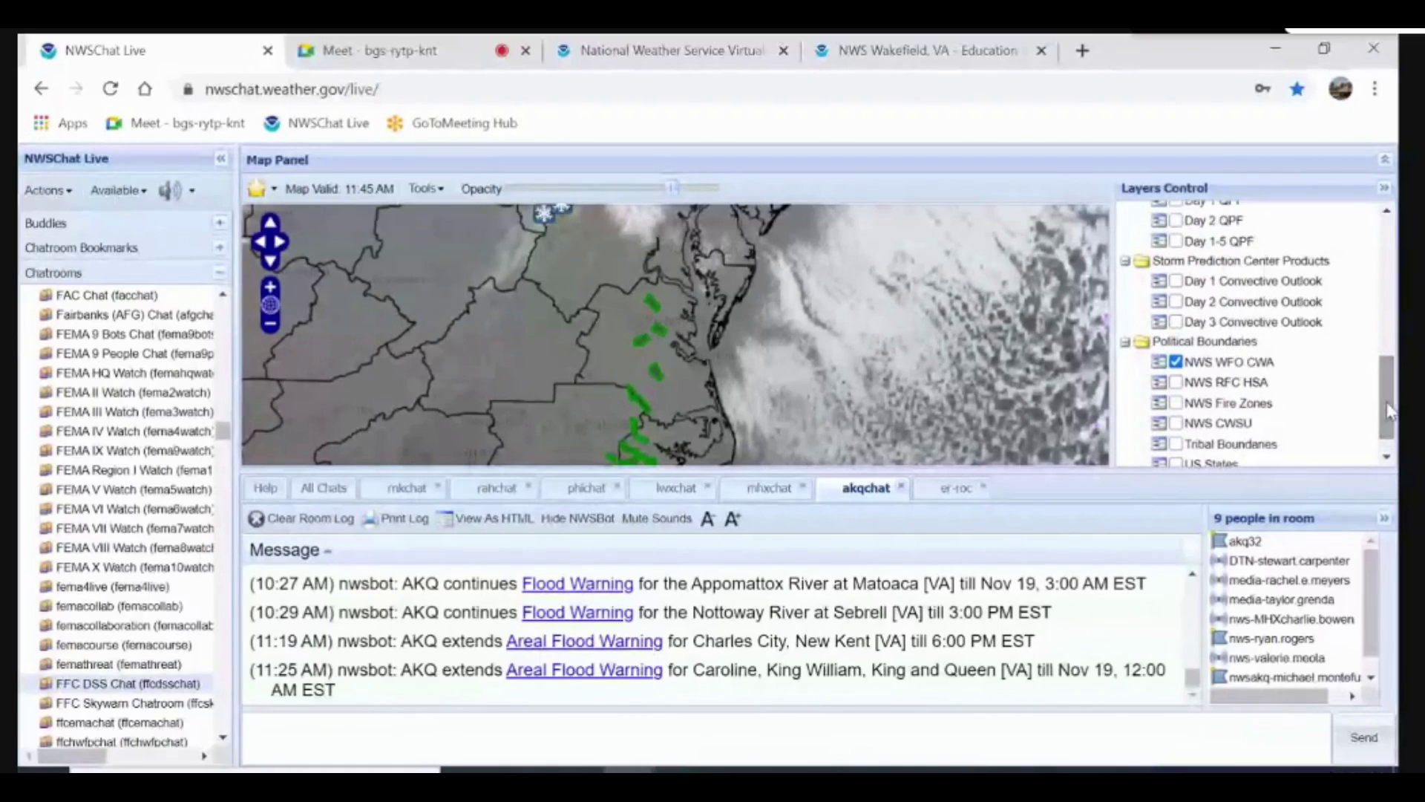
pyautogui.click(271, 192)
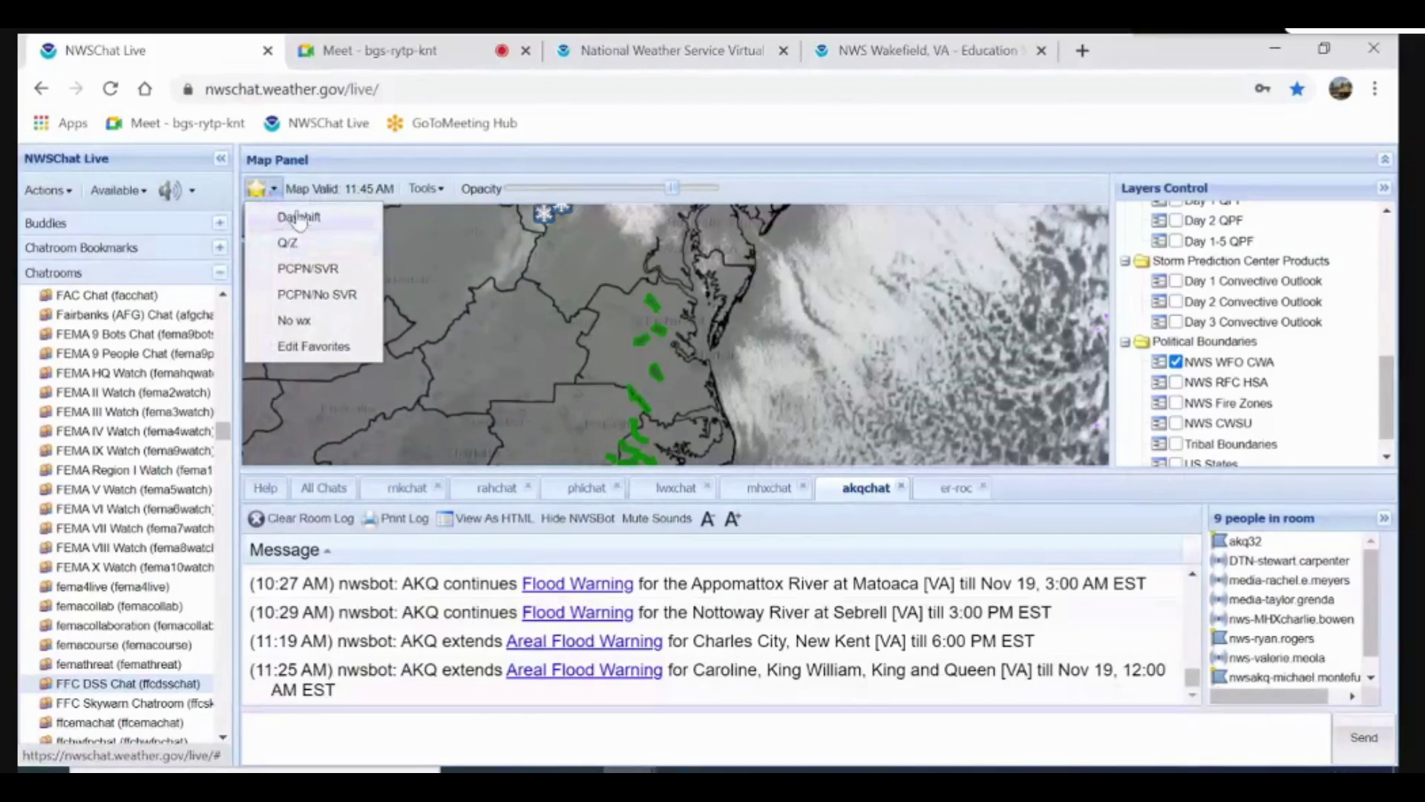
pyautogui.click(372, 176)
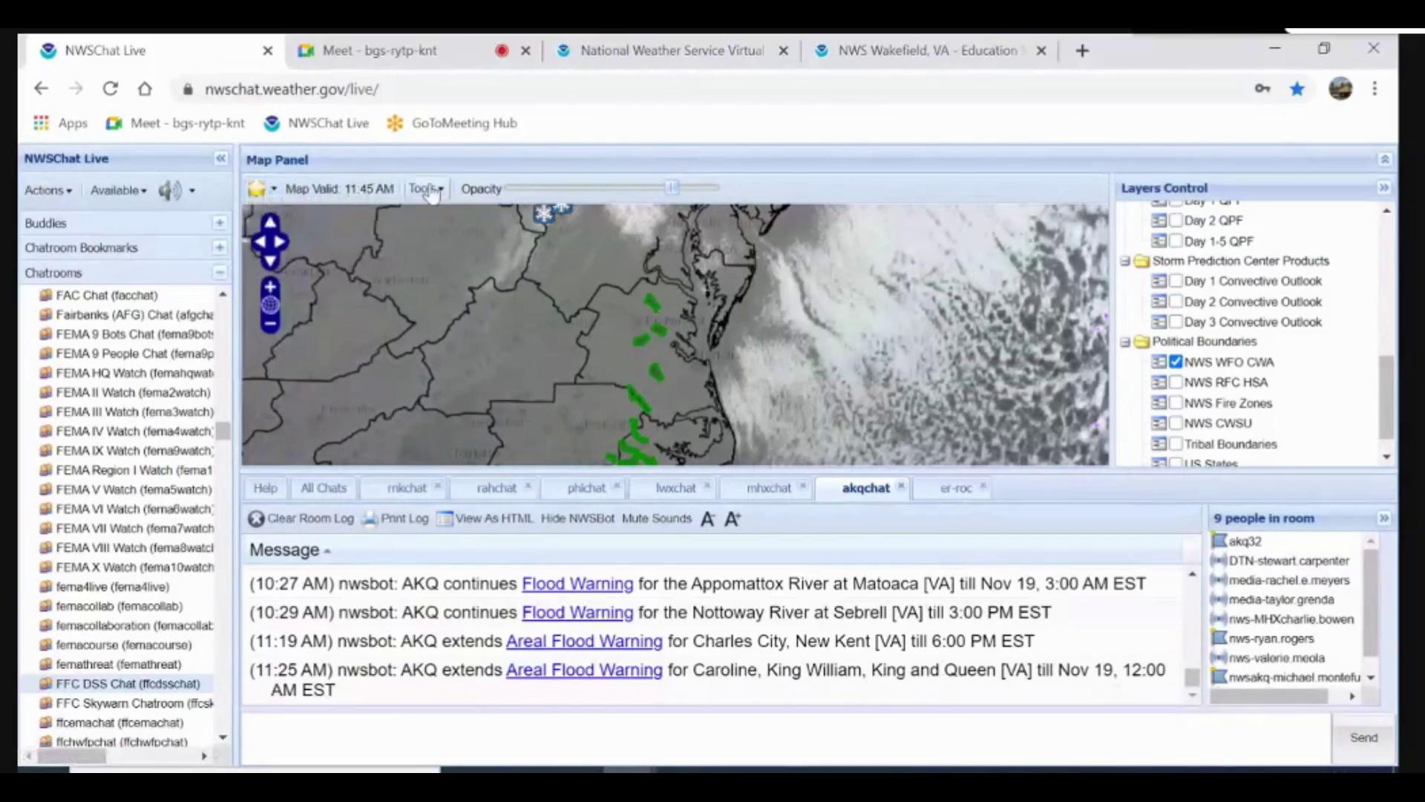
pyautogui.click(430, 190)
pyautogui.click(435, 153)
# Zoom in on the map and open the Flood Warning product for the Appomattox River at Matoaca from its polygon
pyautogui.click(271, 288)
pyautogui.click(603, 354)
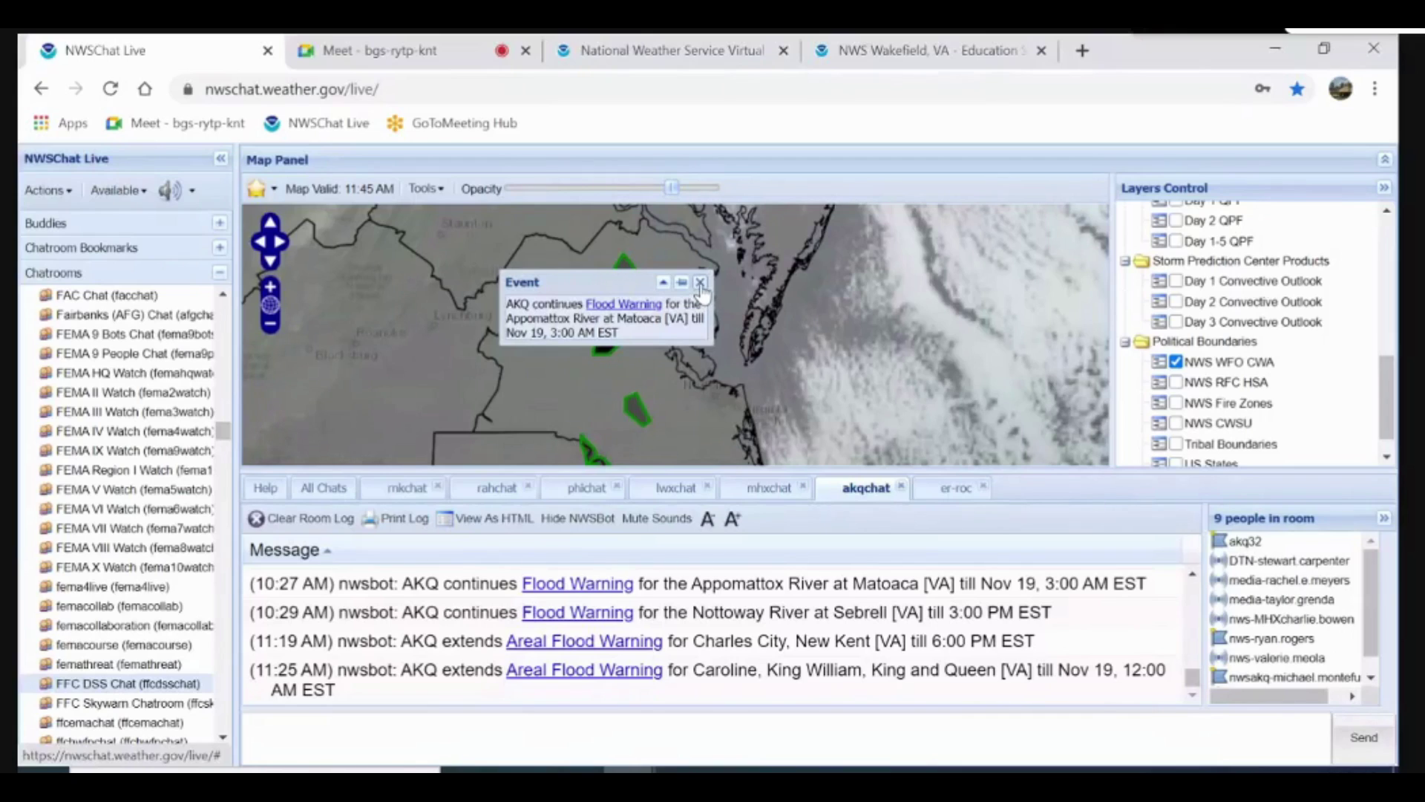
pyautogui.click(640, 305)
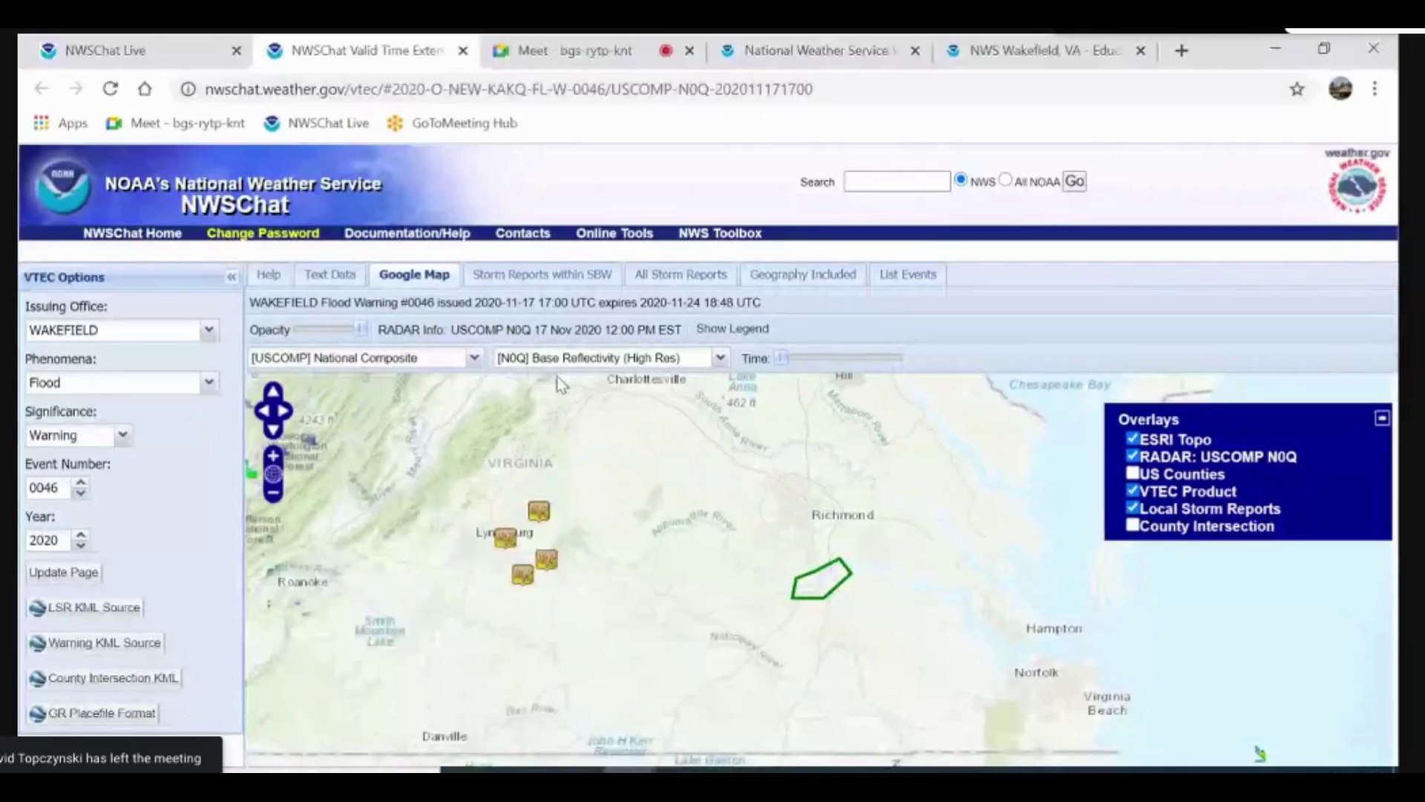
# Review the flood warning's text data, map and storm reports within the SBW, and return to the live chat page
pyautogui.click(317, 281)
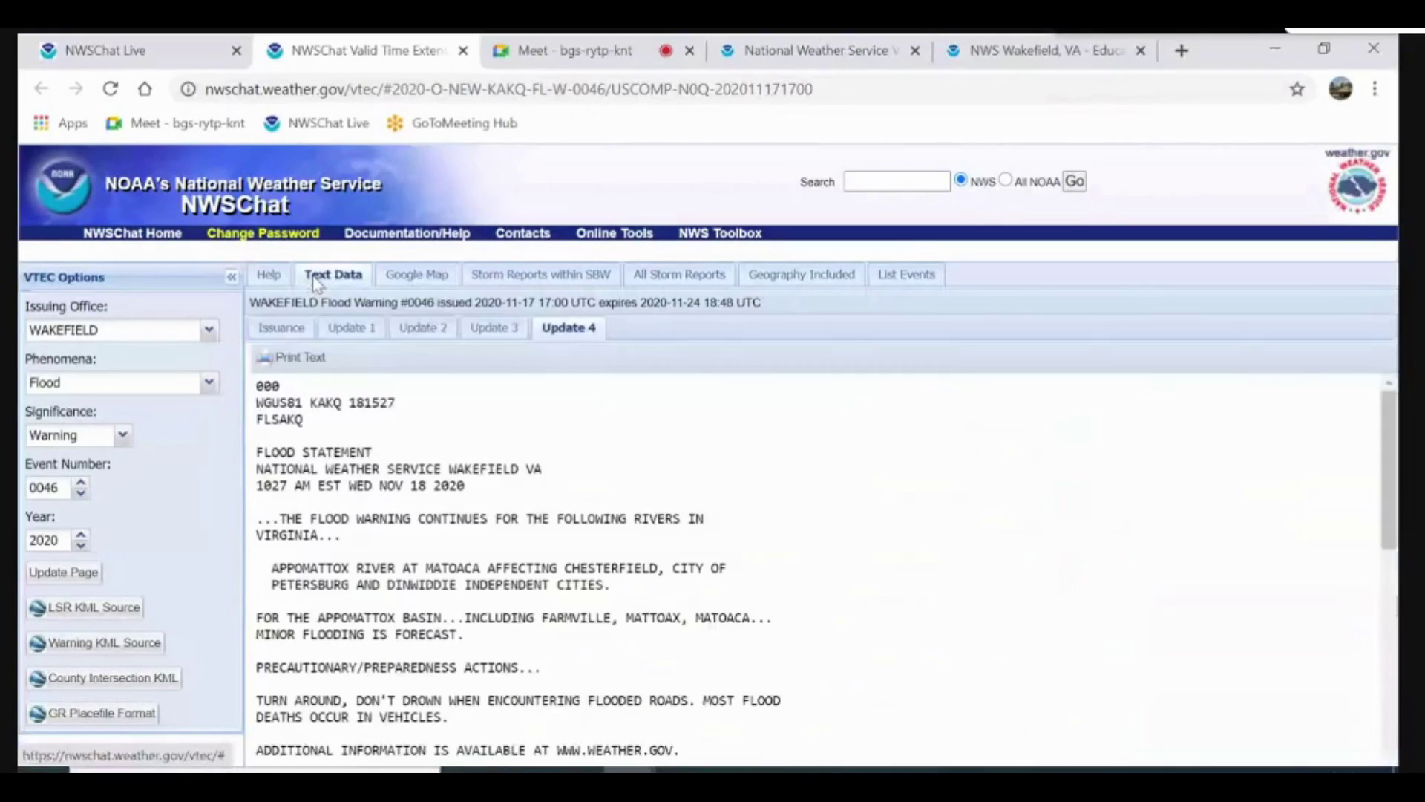
pyautogui.moveTo(473, 518); pyautogui.dragTo(481, 594)
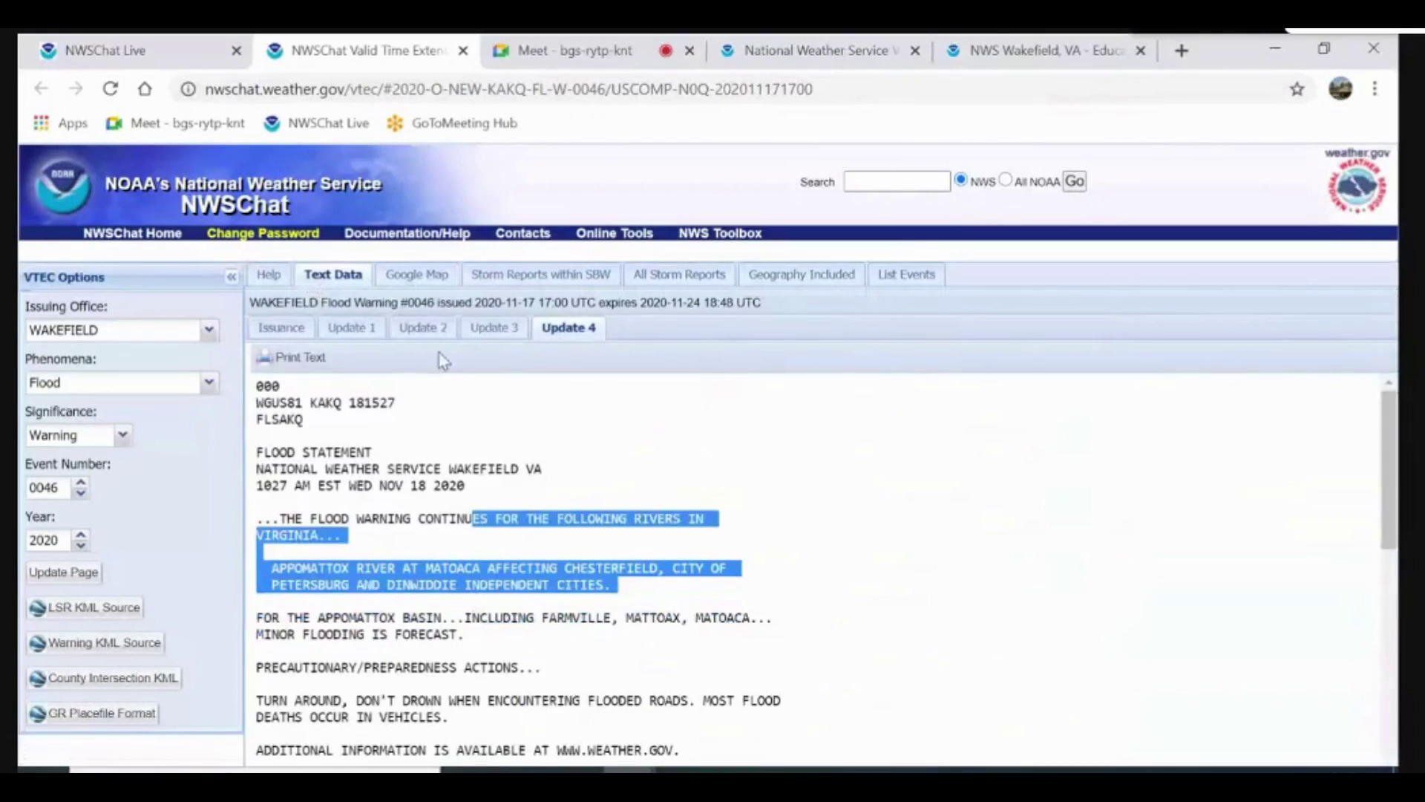
pyautogui.click(411, 282)
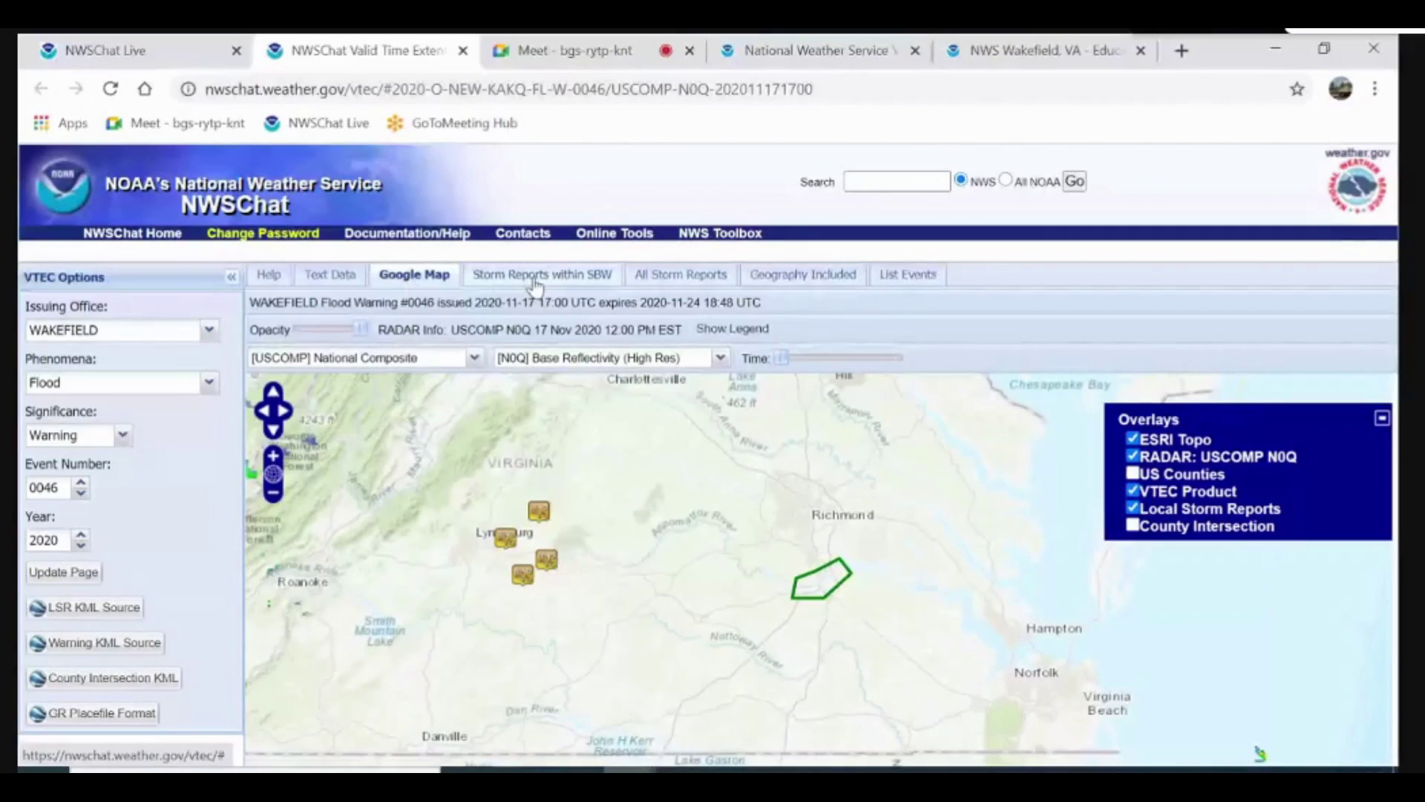
pyautogui.click(536, 280)
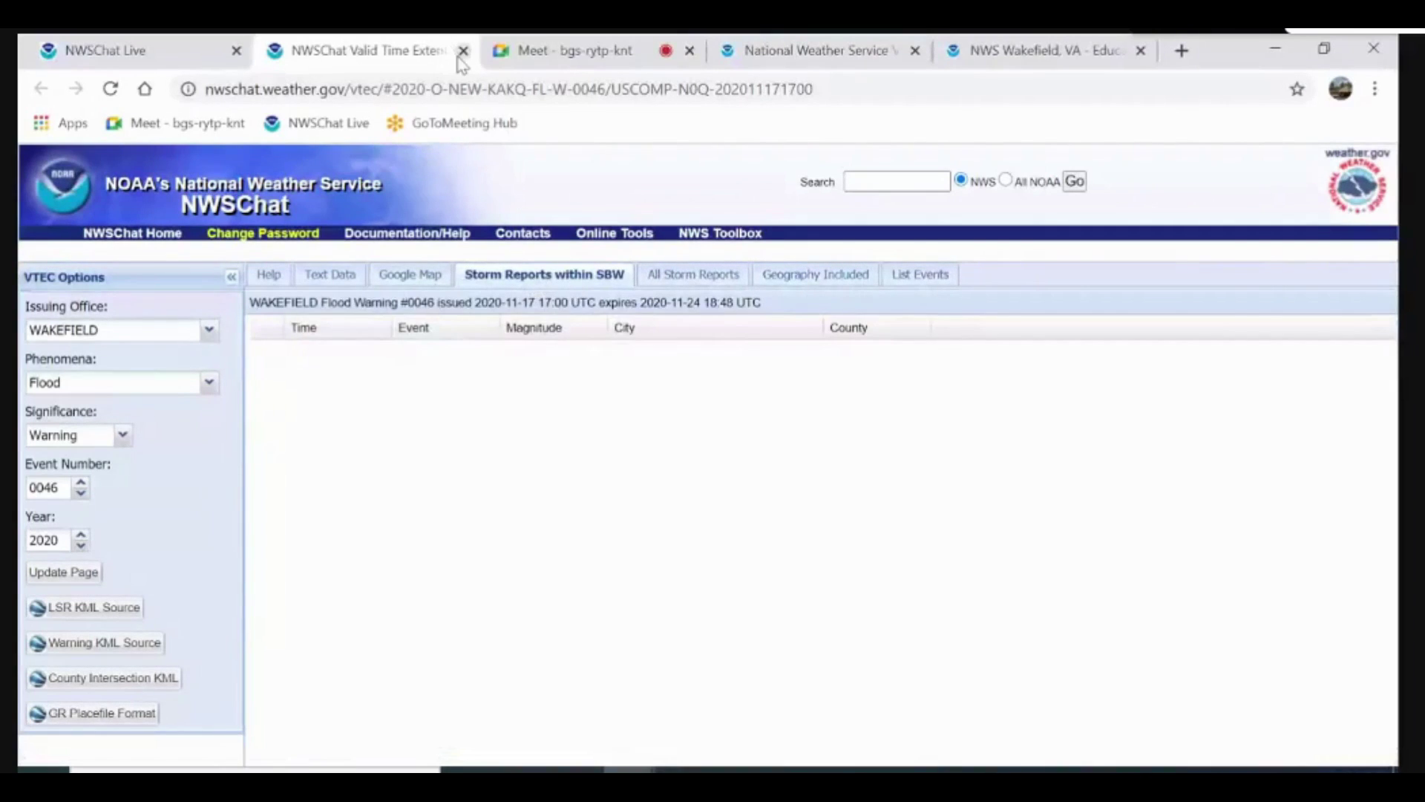
pyautogui.click(111, 50)
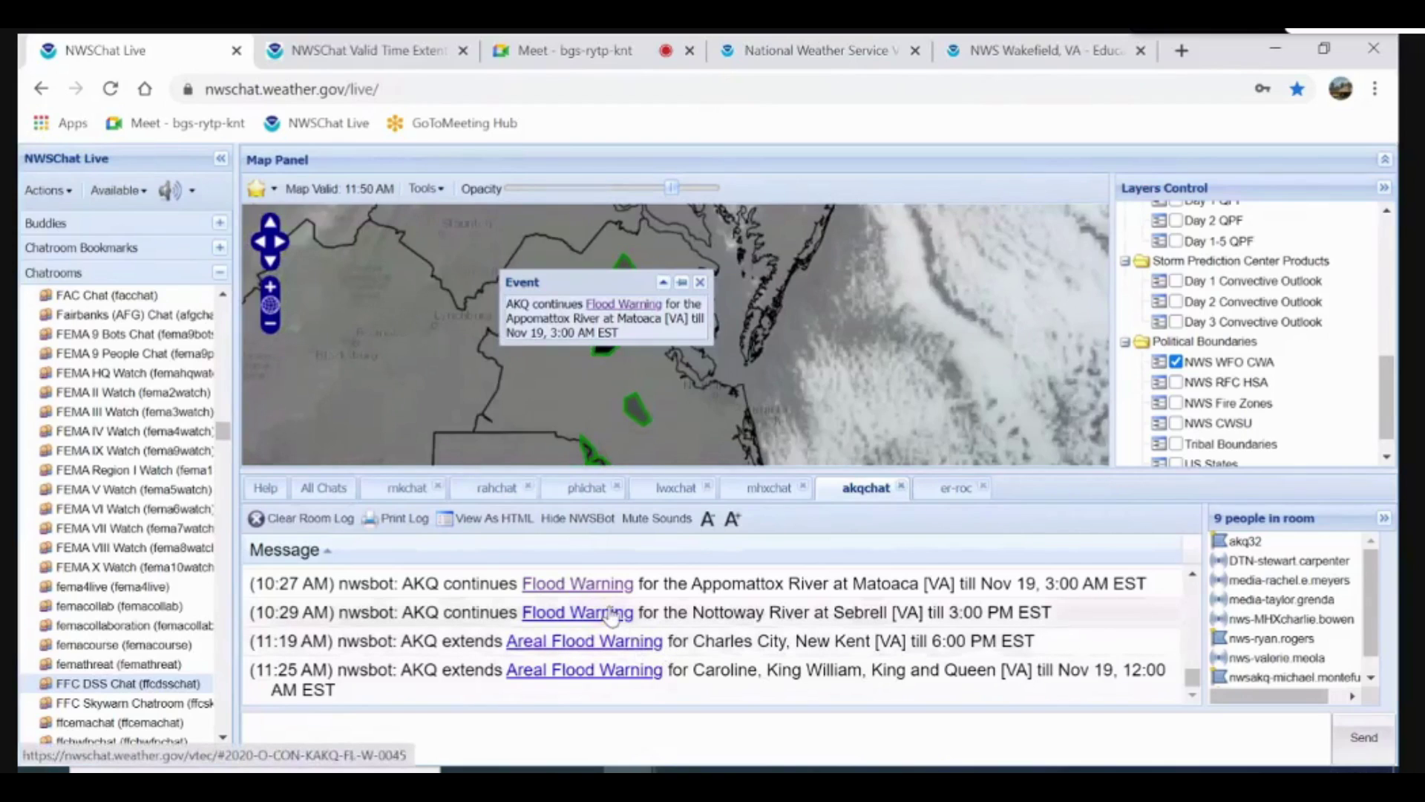
# Open the Area Forecast Discussion posted in akqchat, highlight its near-term paragraph, and close the product page
pyautogui.click(1190, 579)
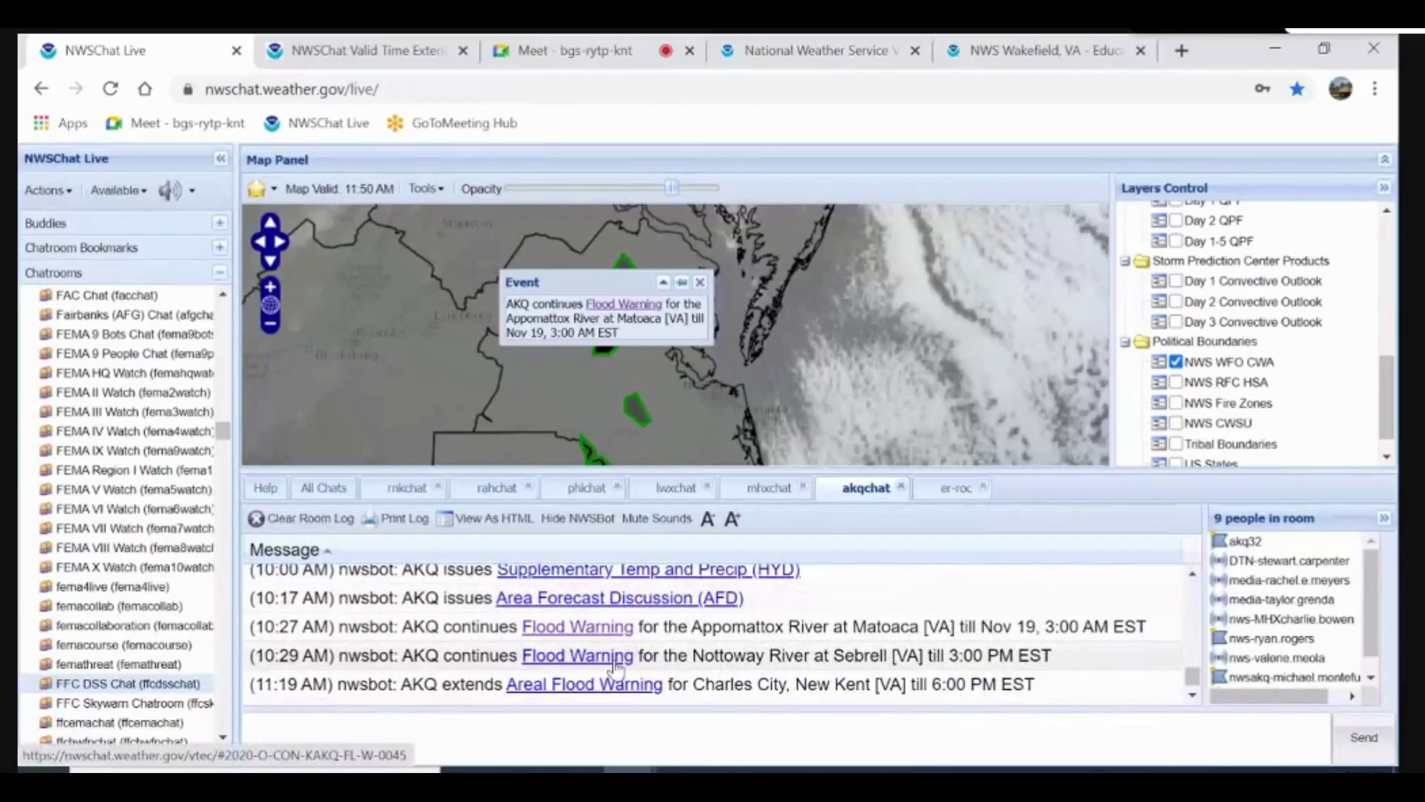
pyautogui.click(678, 598)
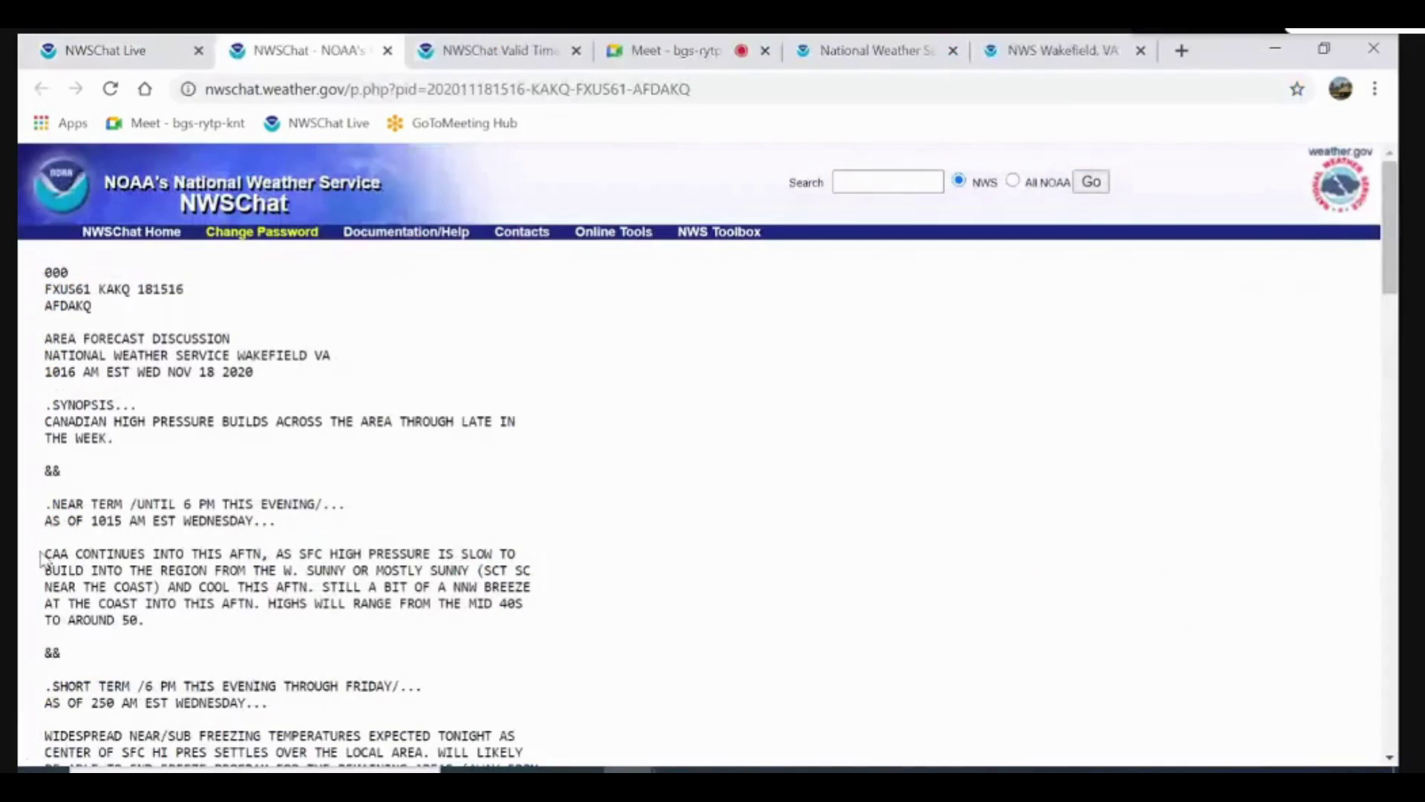
pyautogui.moveTo(43, 553); pyautogui.dragTo(253, 637)
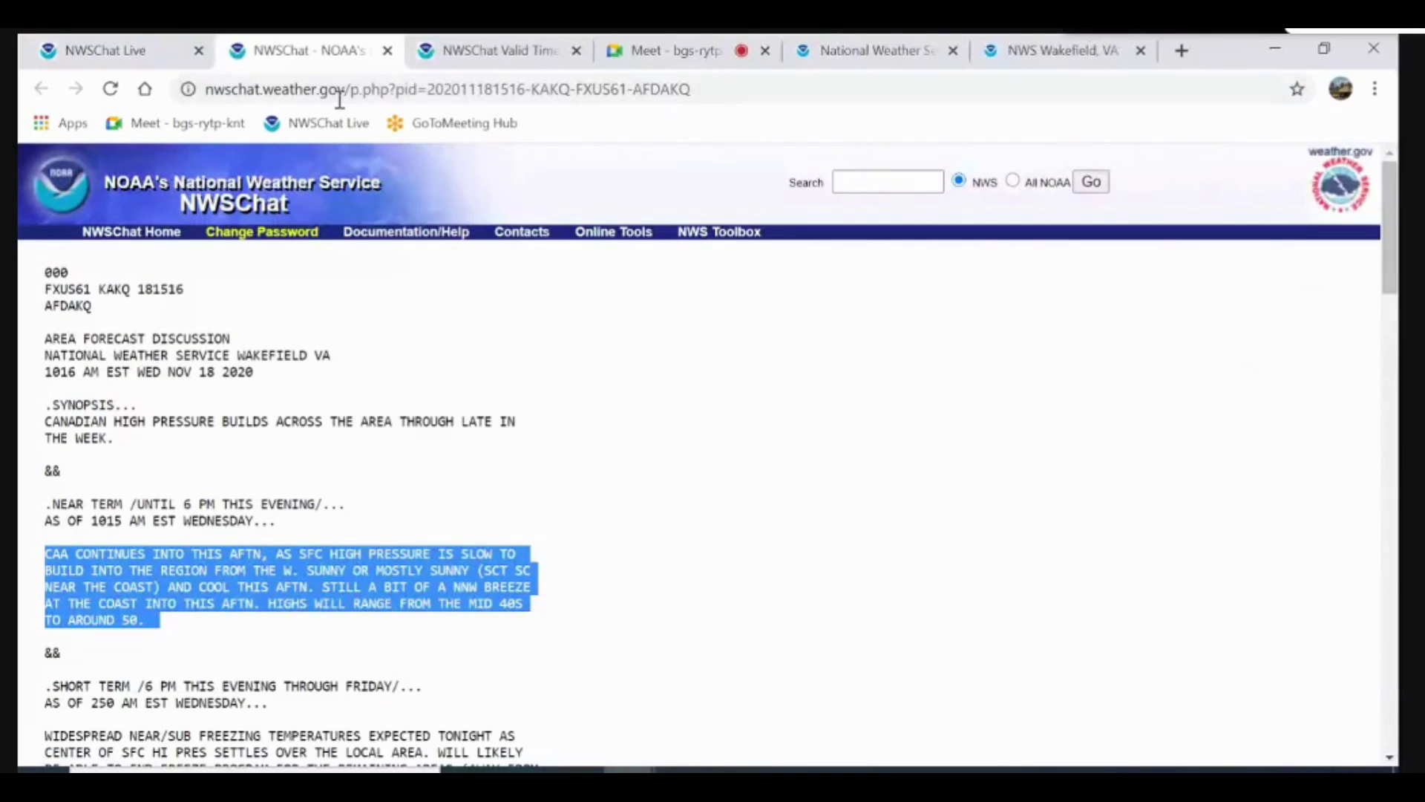
pyautogui.click(387, 49)
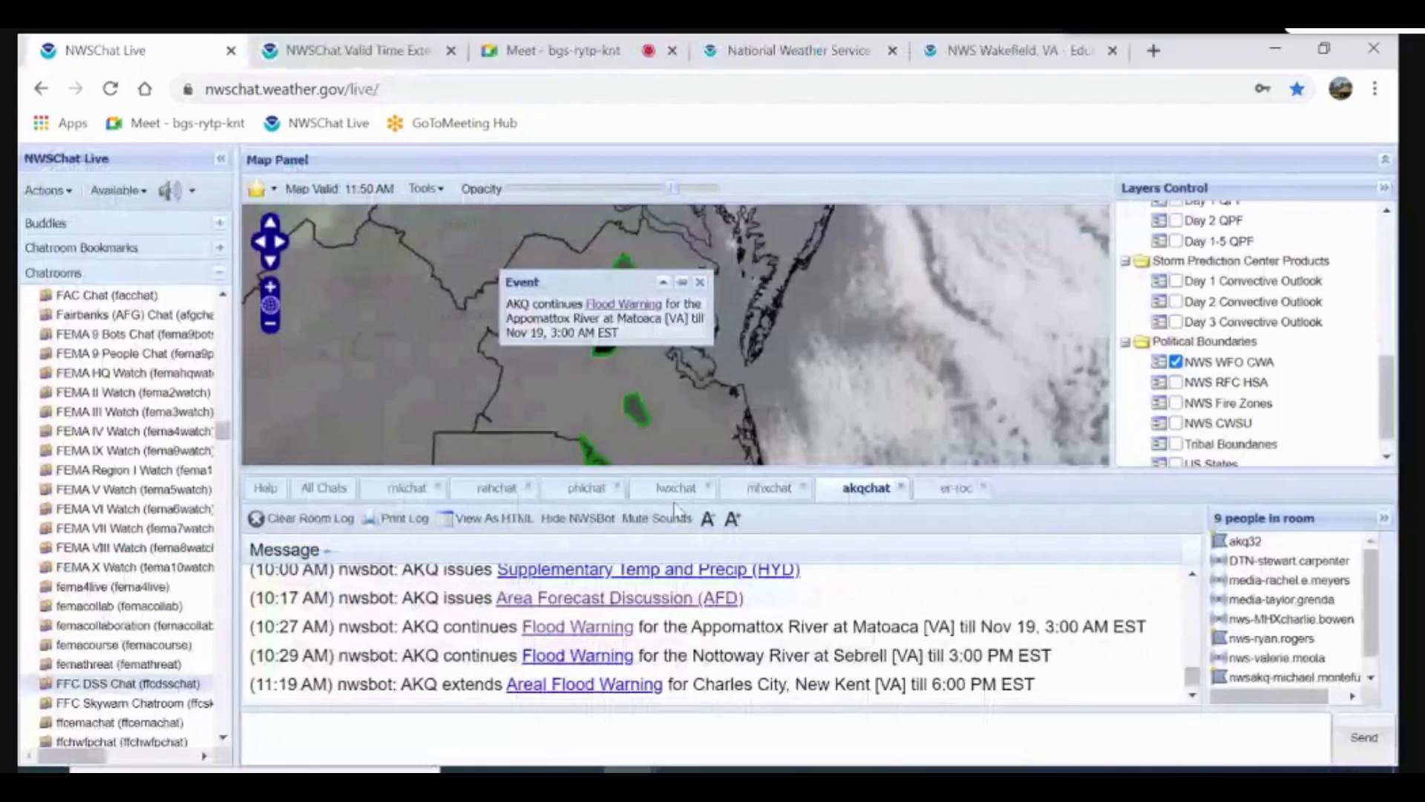
# Browse earlier akqchat messages, hide the NWSBot messages, and close the flood warning event popup on the map
pyautogui.click(1192, 574)
pyautogui.click(1191, 574)
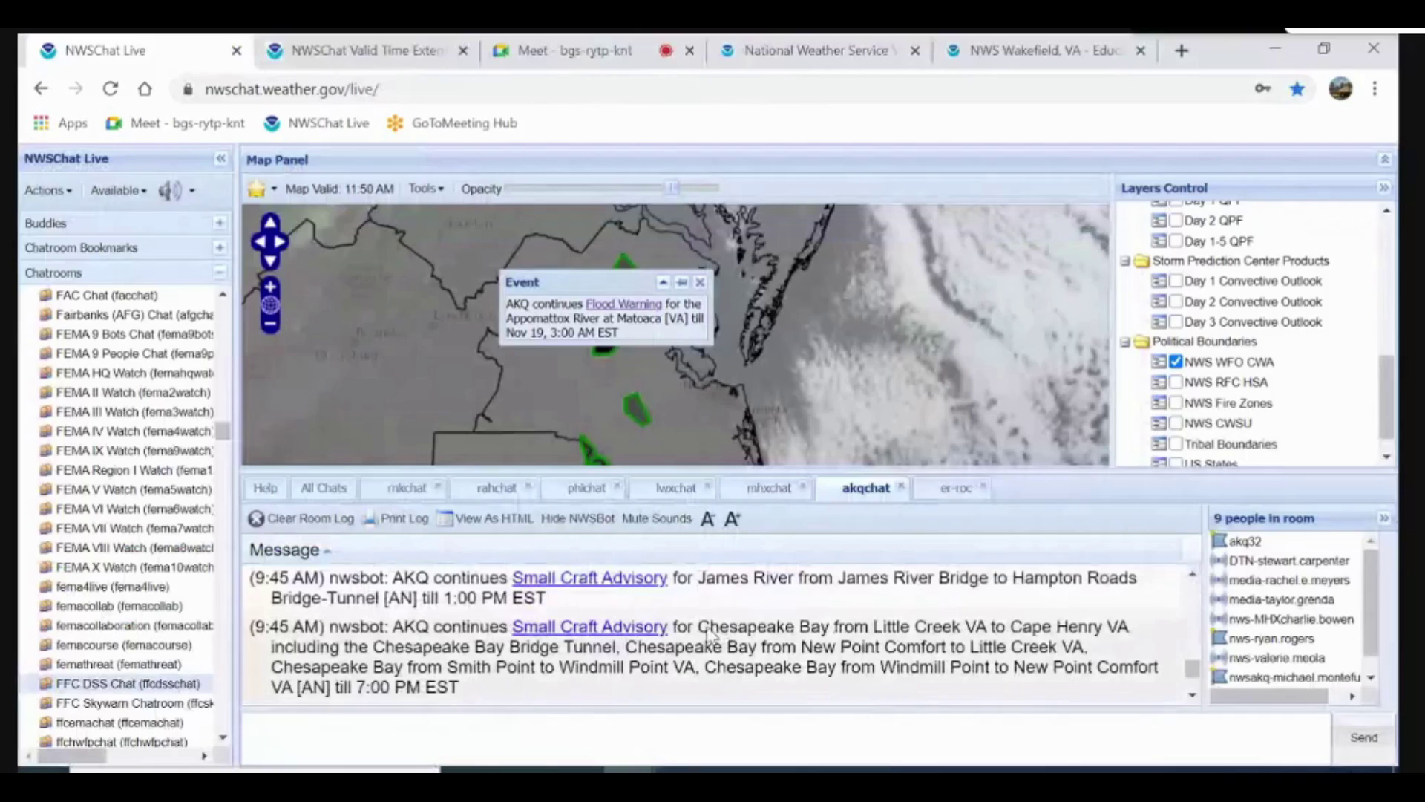
pyautogui.click(572, 523)
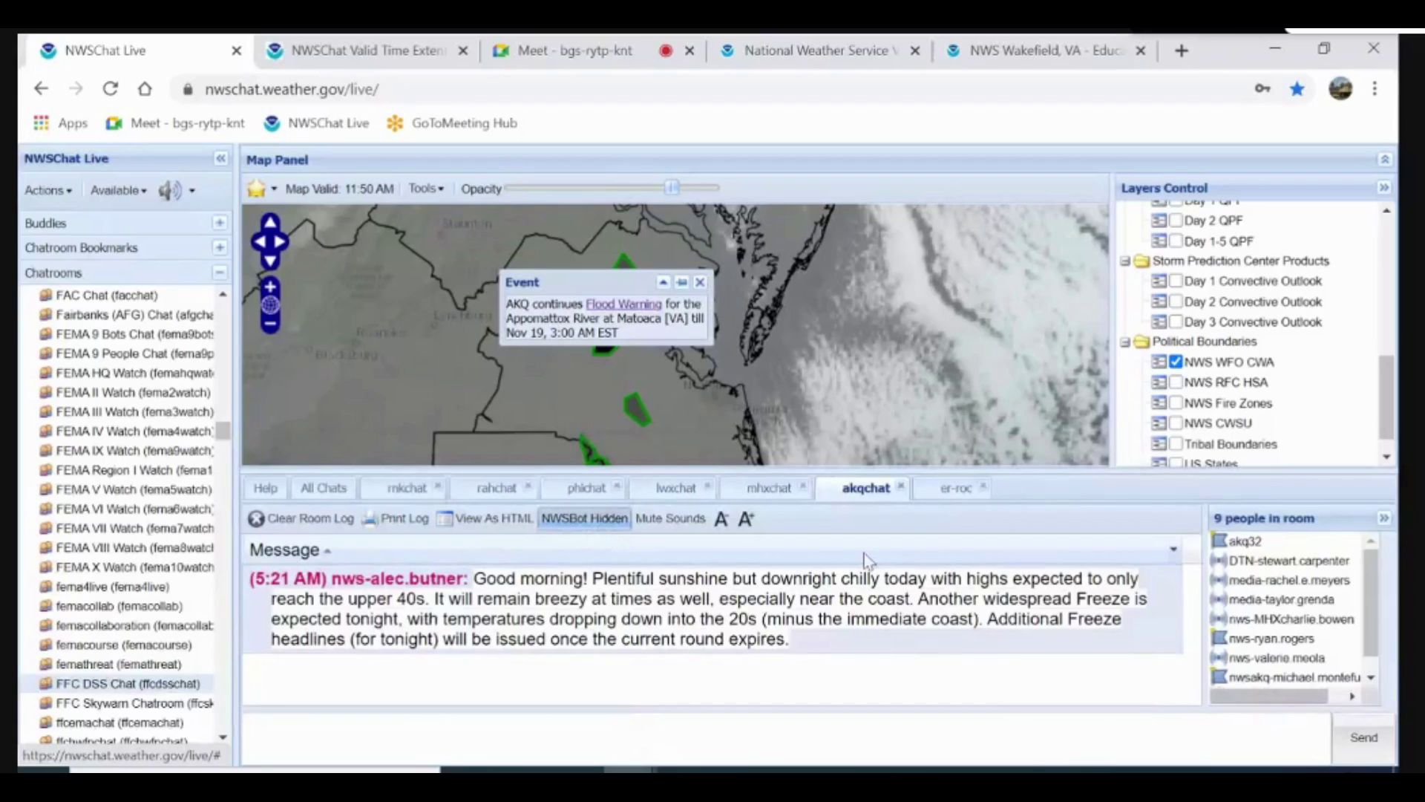
pyautogui.click(700, 282)
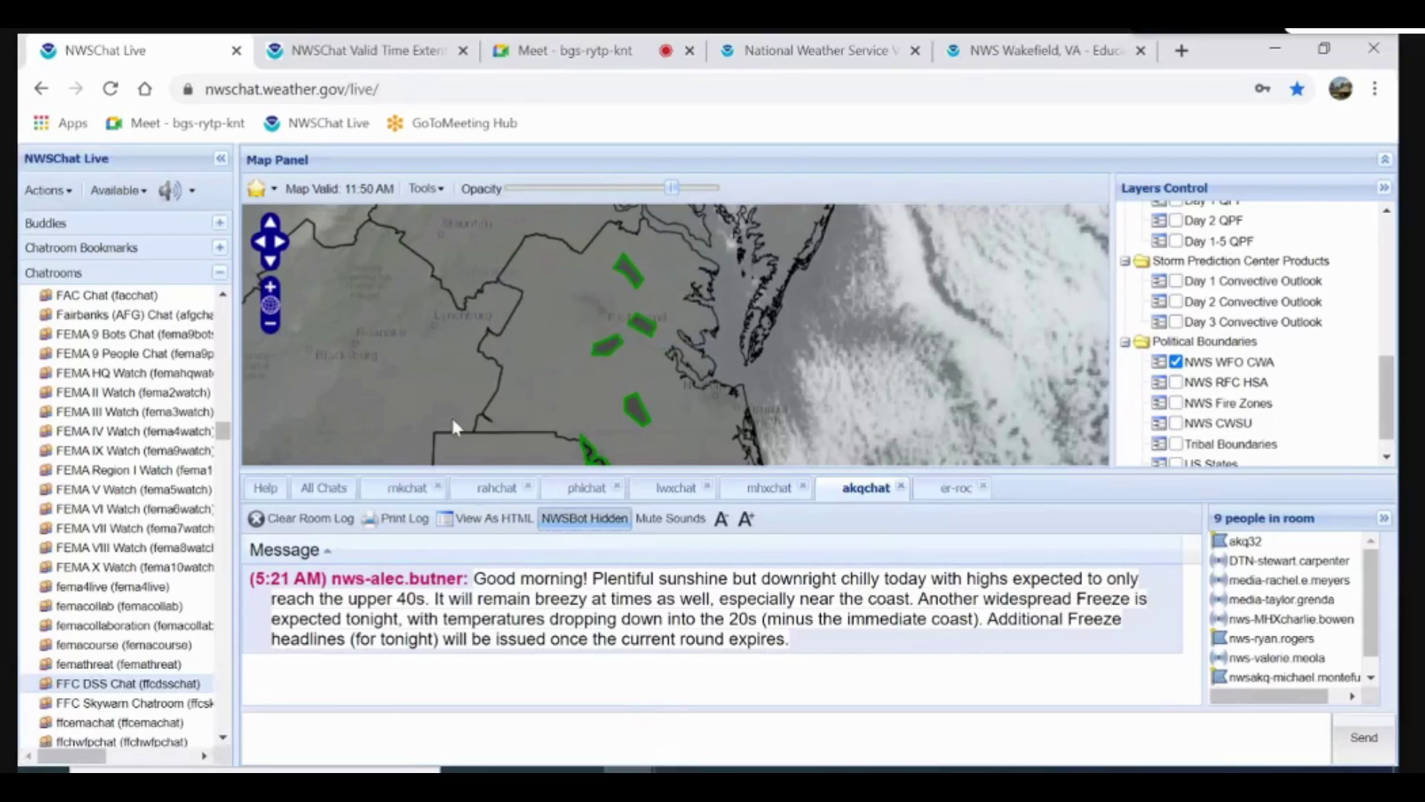
# Open the sound preferences, review the sounds available for messages with your name in them, and close without saving
pyautogui.click(171, 196)
pyautogui.click(172, 199)
pyautogui.click(194, 190)
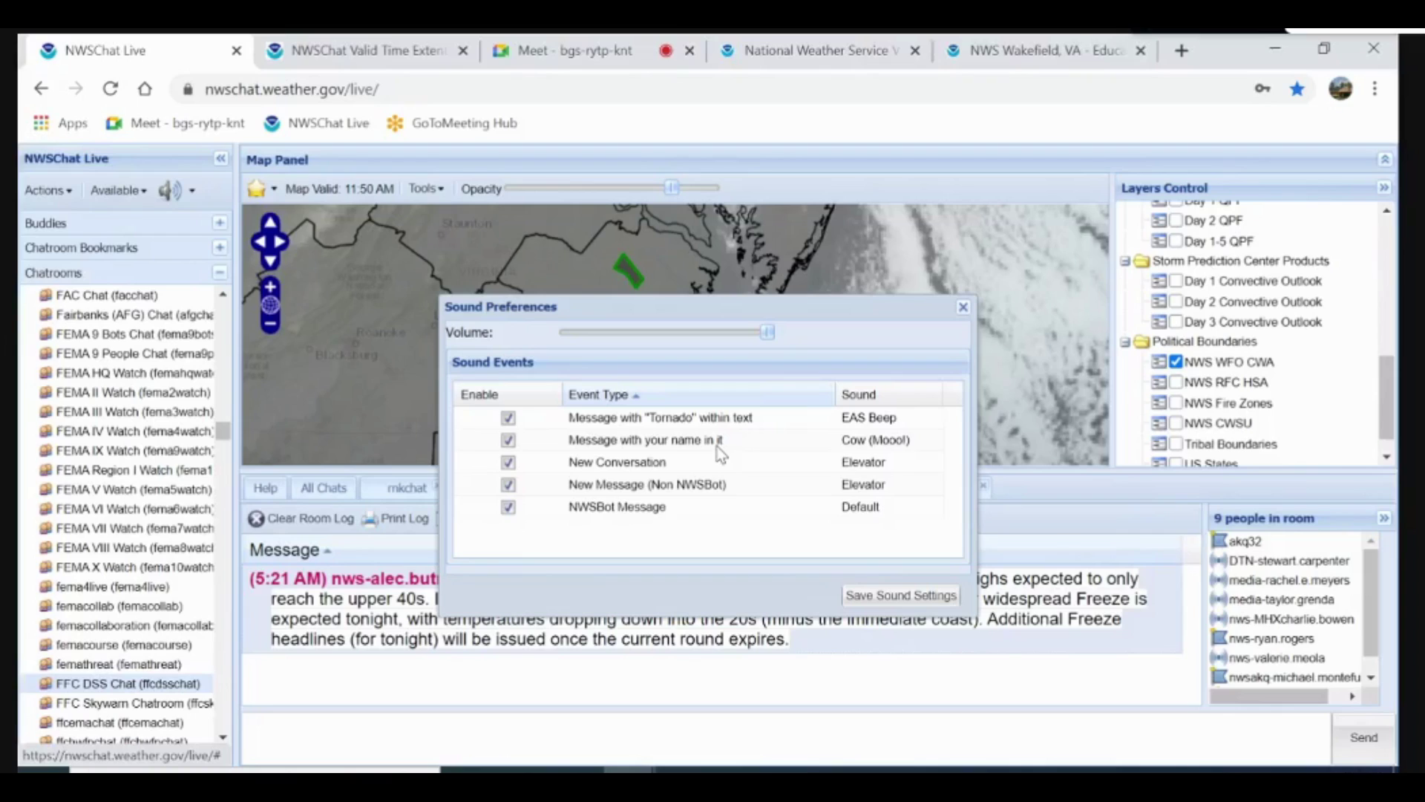
pyautogui.click(880, 441)
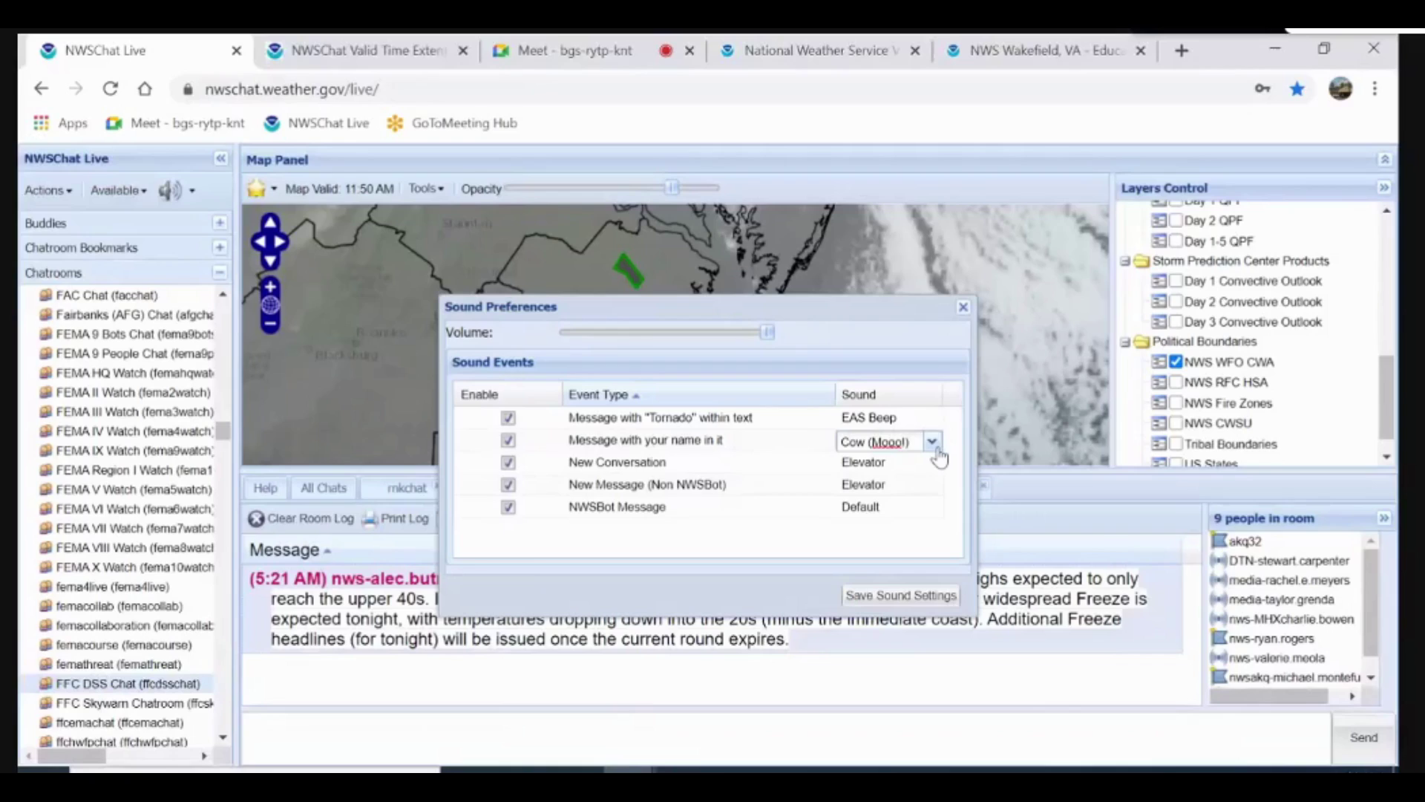
pyautogui.click(934, 445)
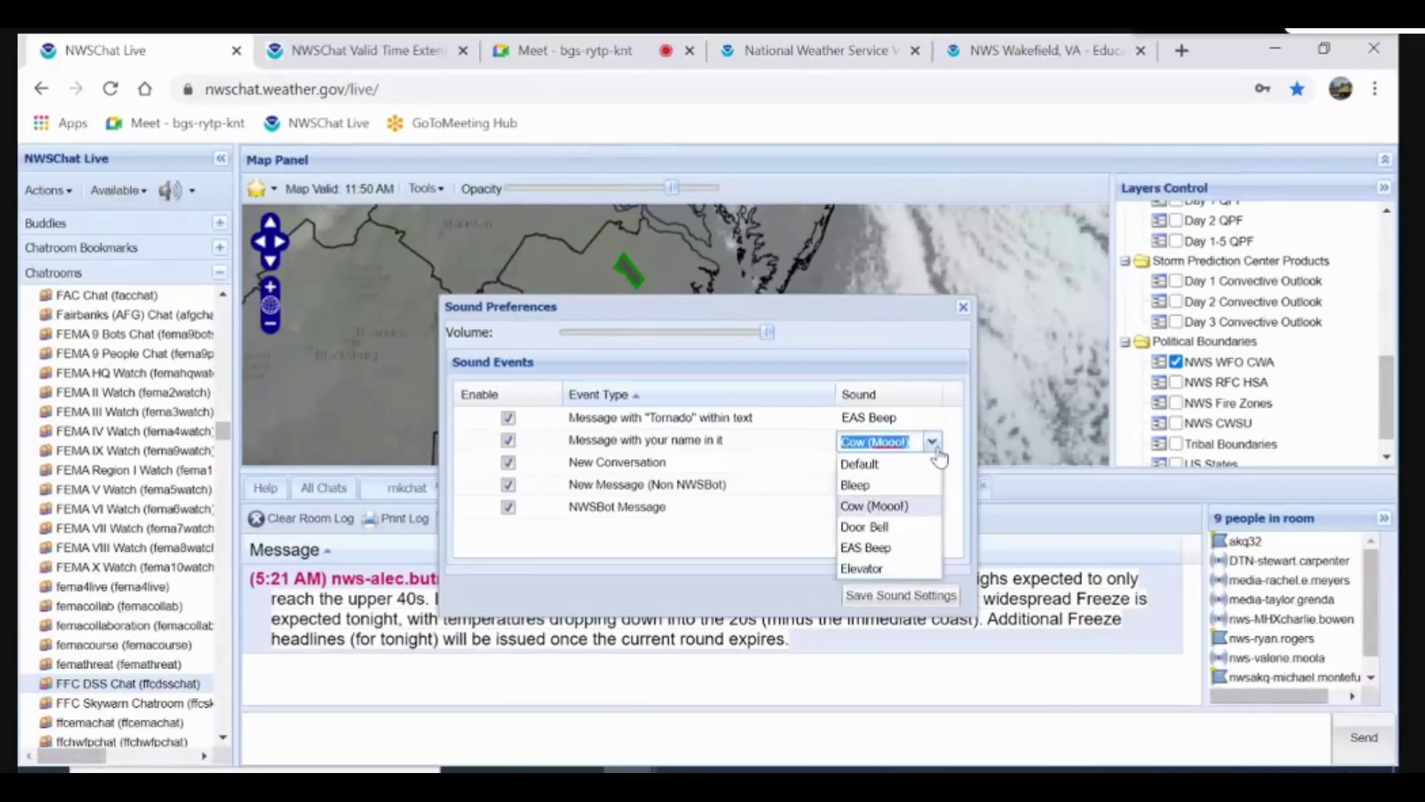
pyautogui.click(933, 444)
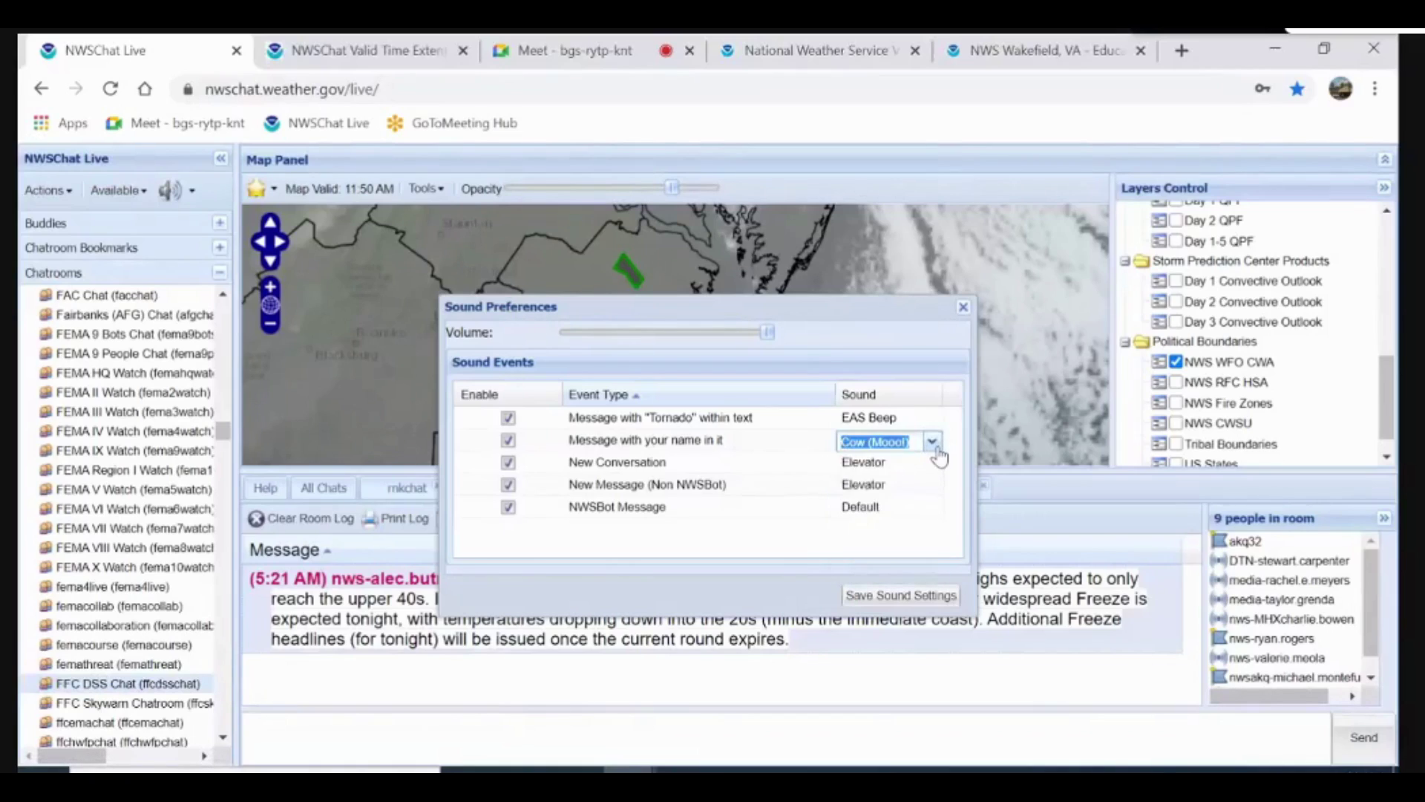
pyautogui.click(964, 309)
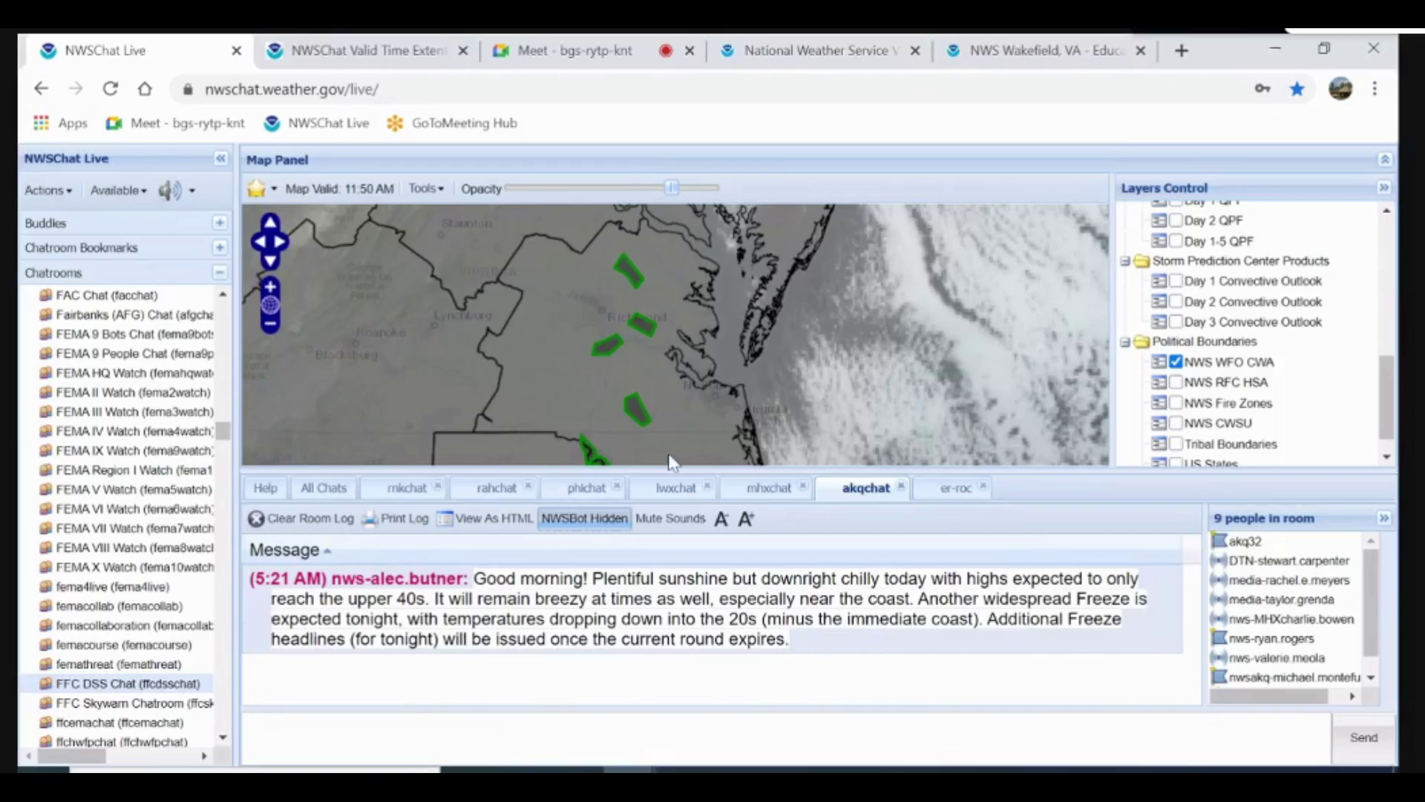
# Show the NWSBot messages in akqchat again and go to the most recent ones
pyautogui.click(594, 519)
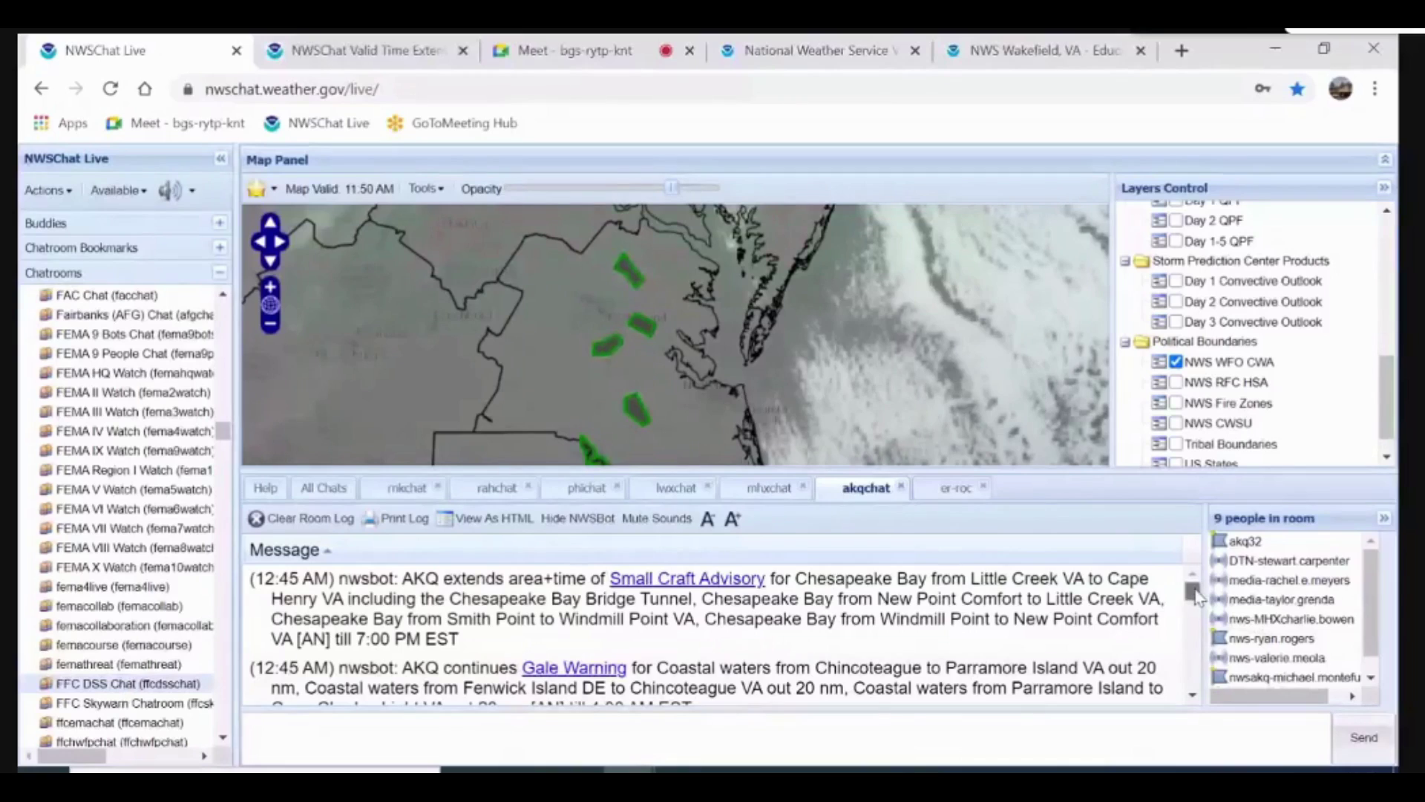
pyautogui.moveTo(1191, 591); pyautogui.dragTo(1193, 697)
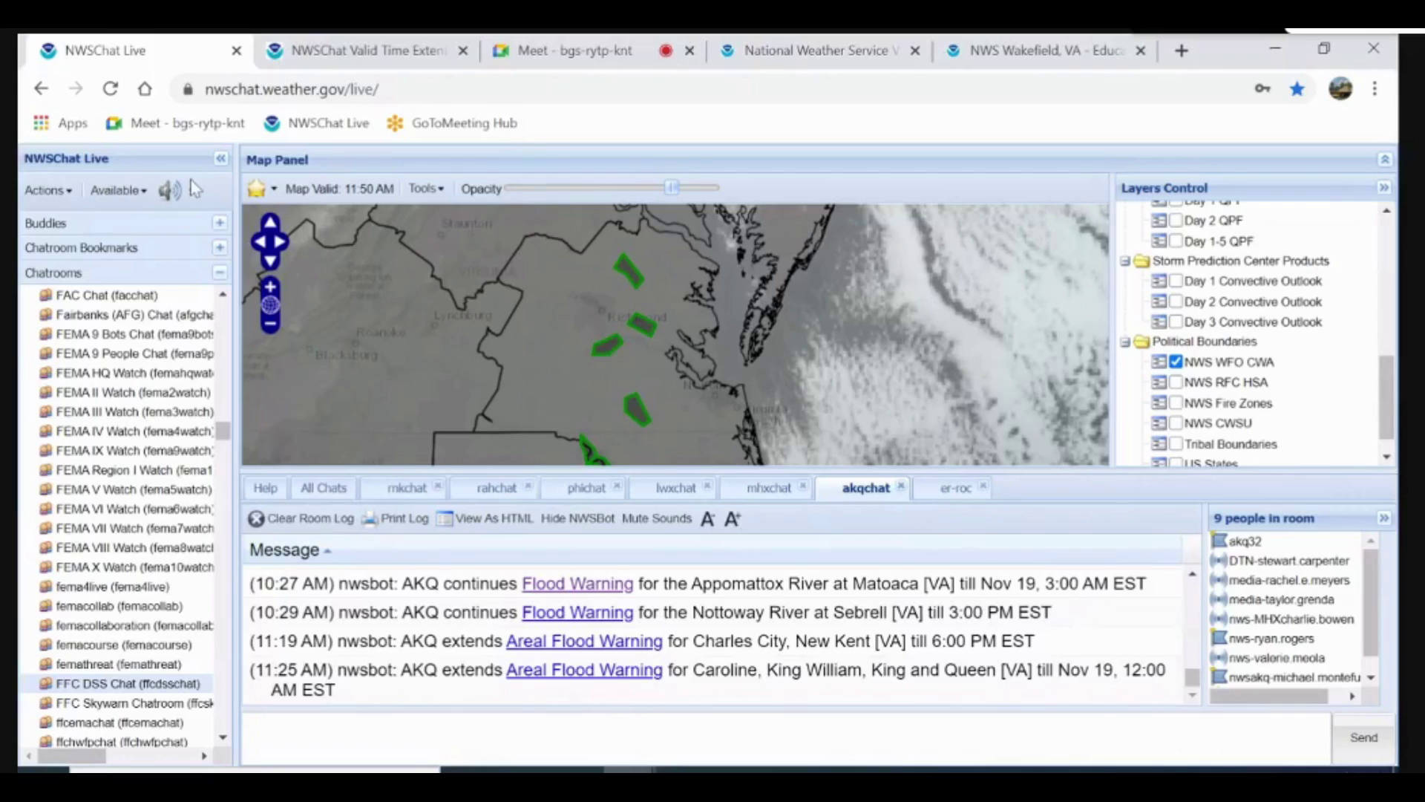
# Look over the available chat actions, including the color choices for message text
pyautogui.click(60, 195)
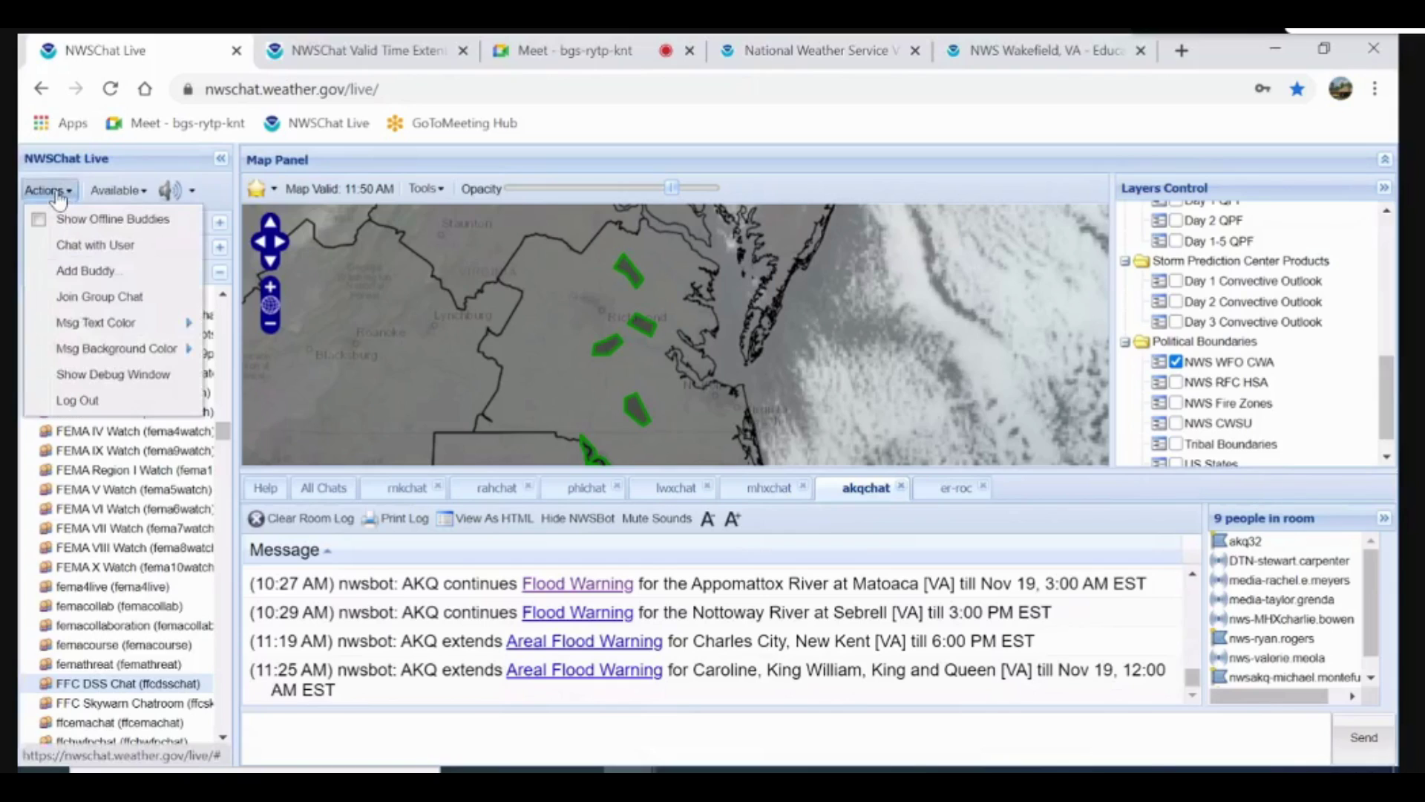
pyautogui.moveTo(115, 326)
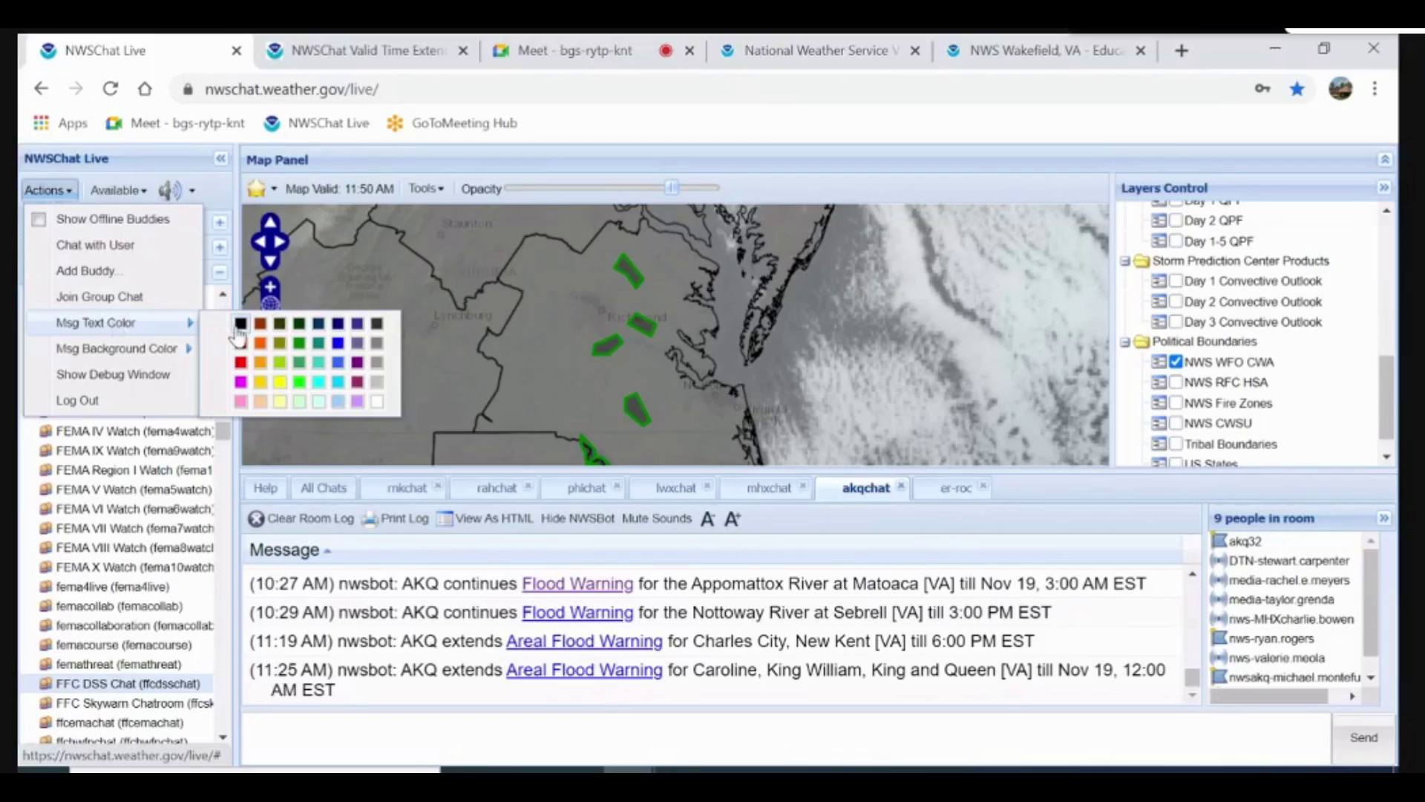
pyautogui.click(104, 357)
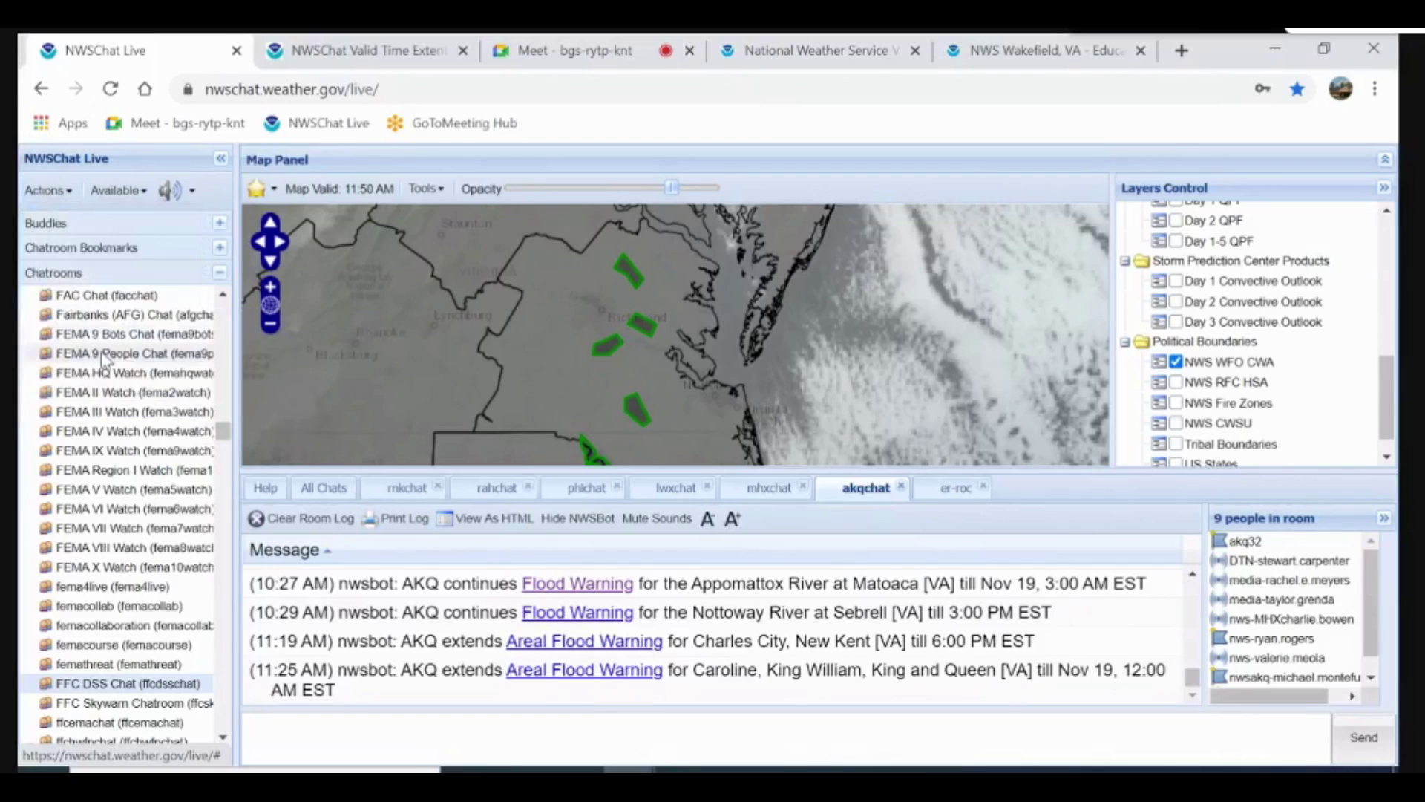
pyautogui.click(47, 191)
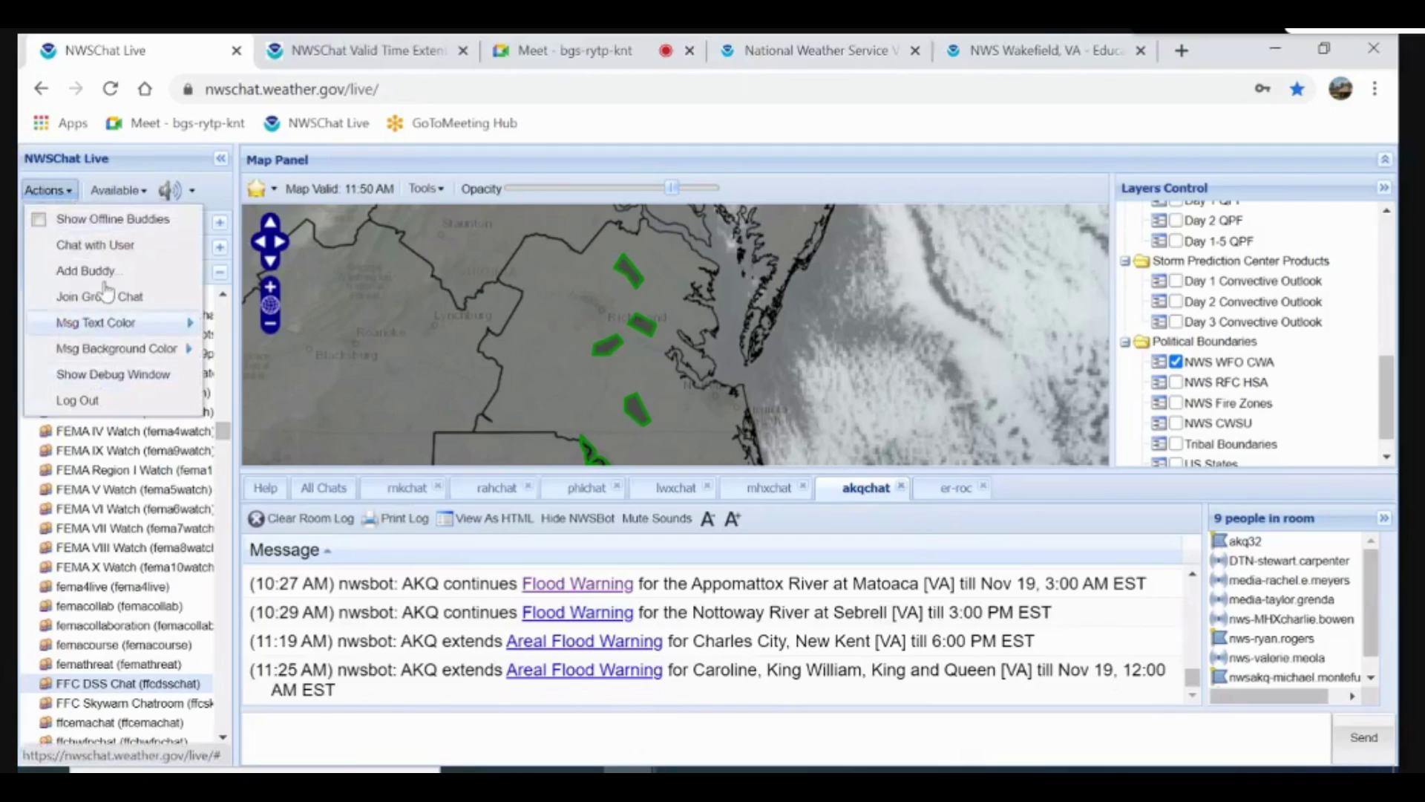
pyautogui.click(117, 190)
pyautogui.click(47, 191)
pyautogui.click(47, 195)
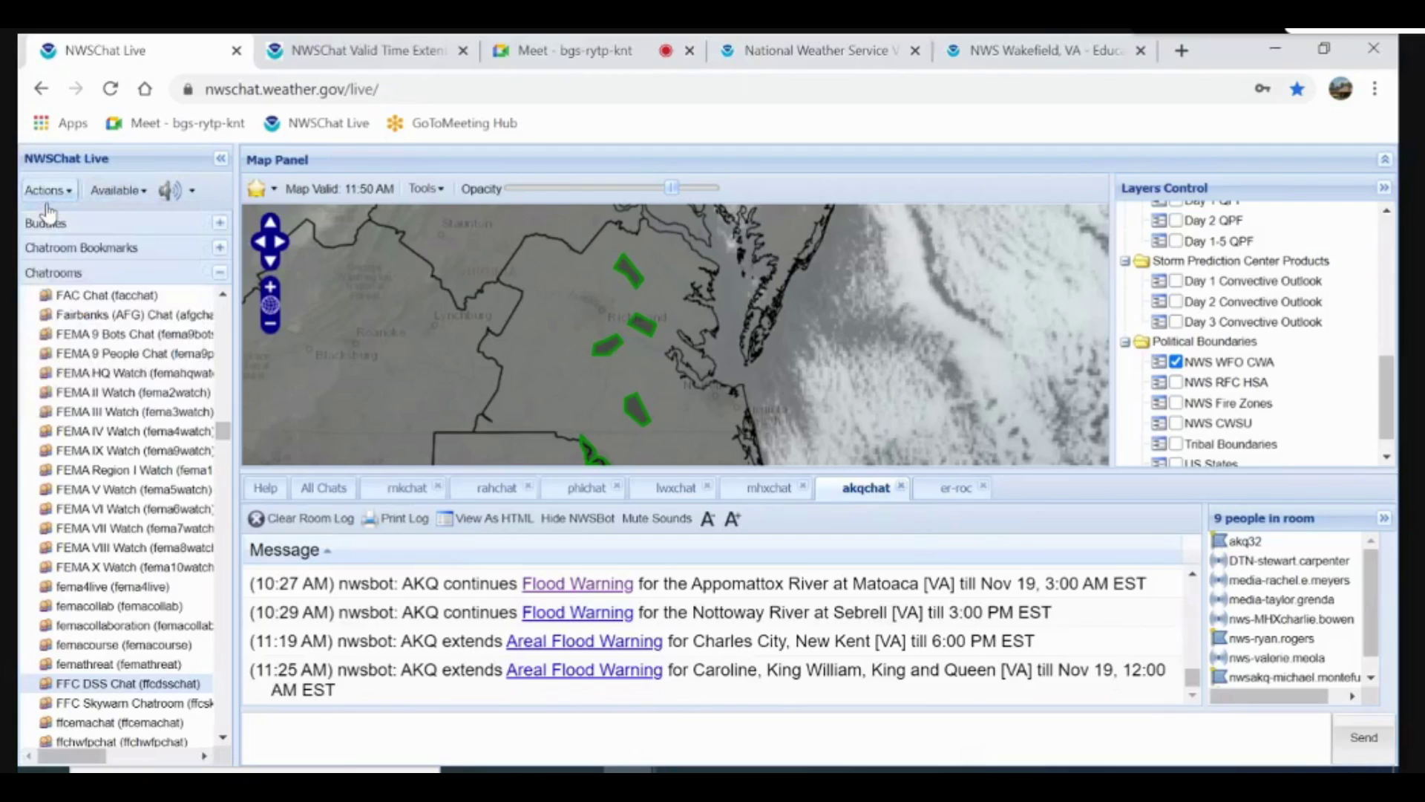
# Collapse the full chatroom list and expand the chatroom bookmarks
pyautogui.click(87, 275)
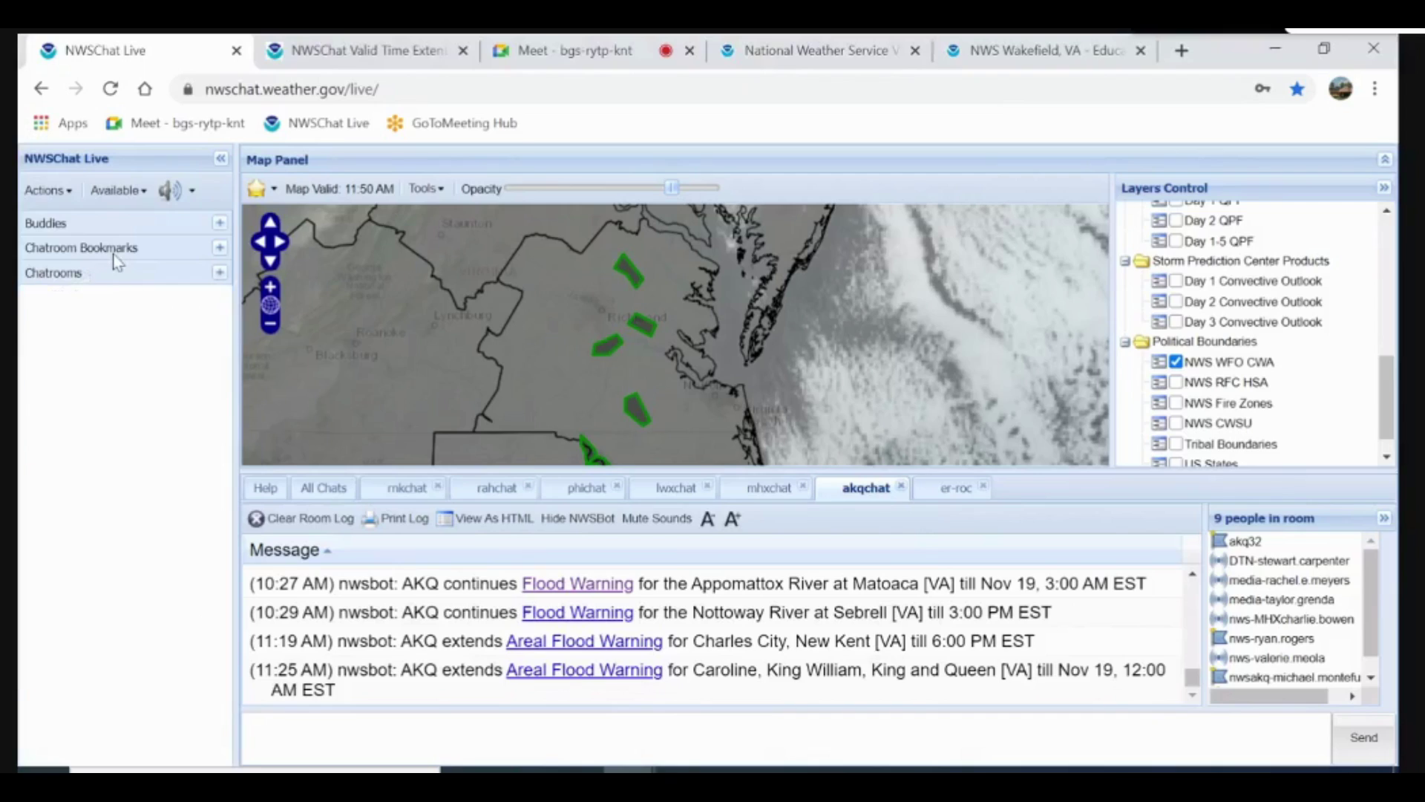
pyautogui.click(115, 253)
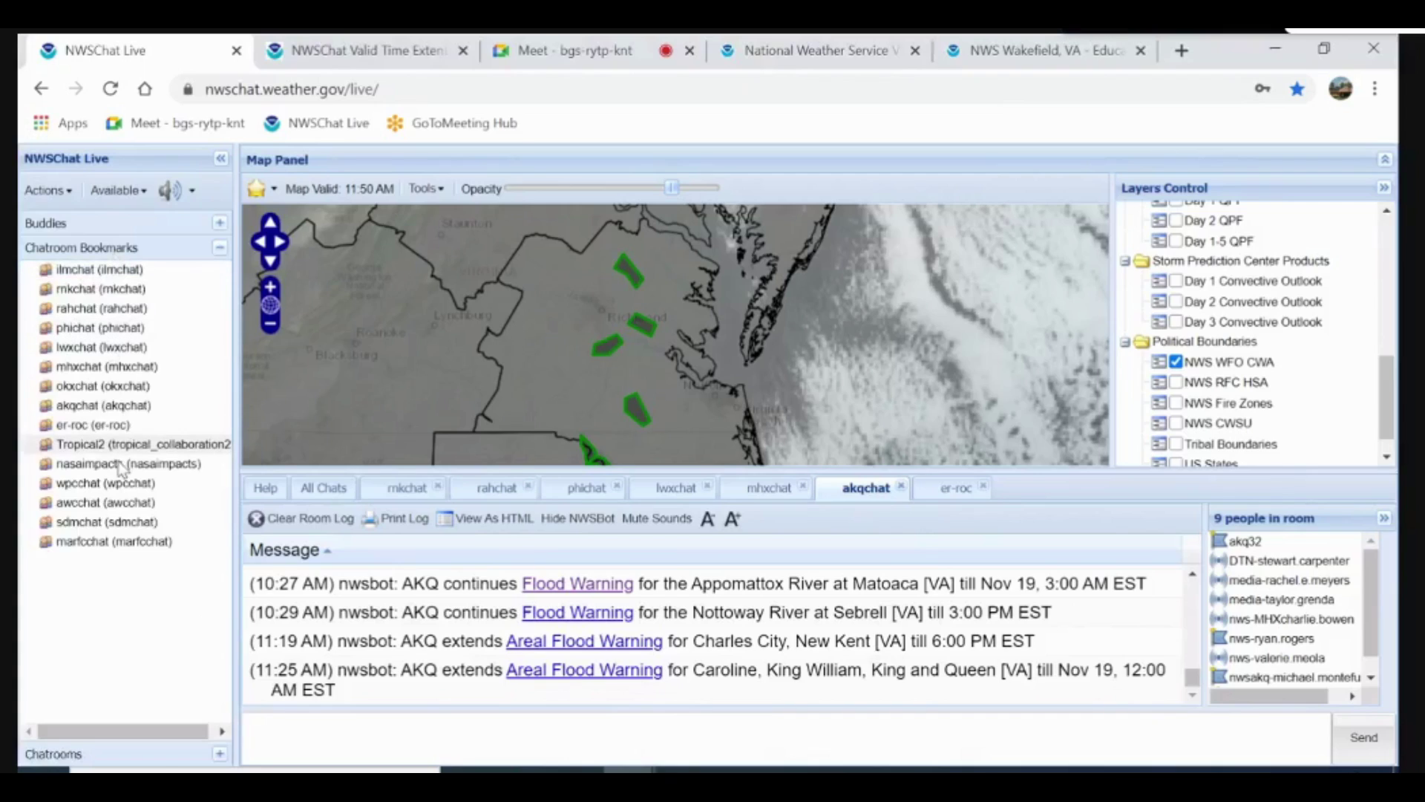
pyautogui.click(104, 250)
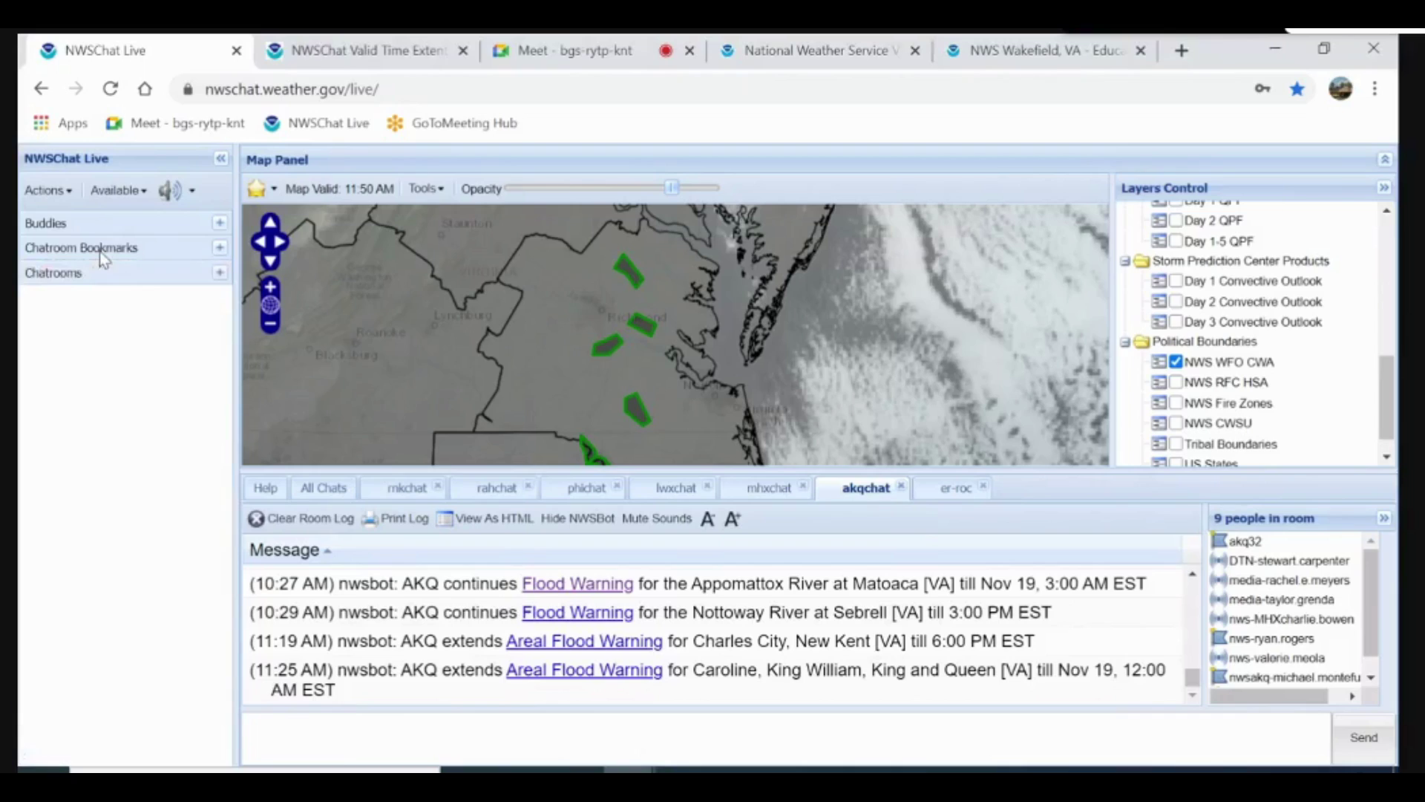
pyautogui.click(104, 250)
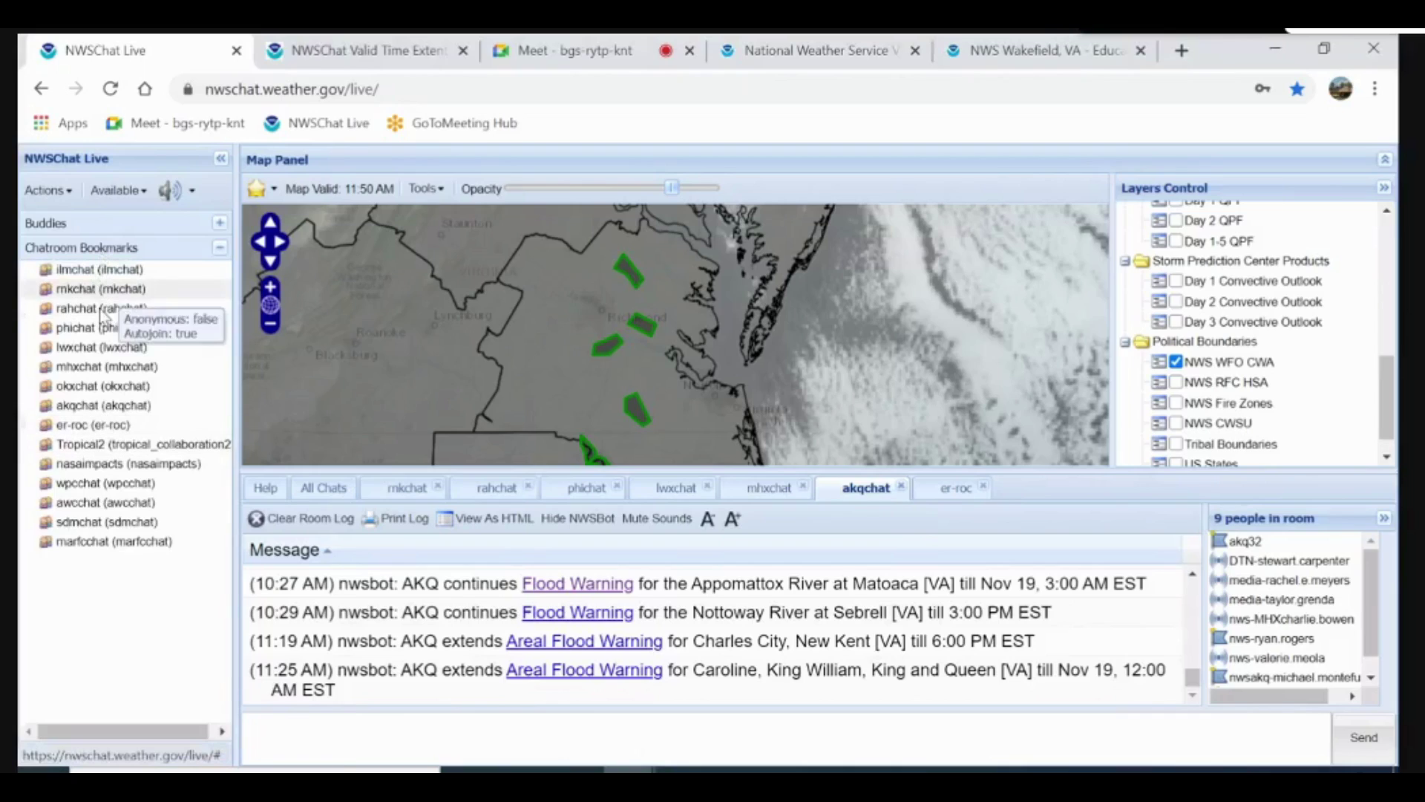
# Open the join settings for the bookmarked akqchat room, highlight the chat handle, and cancel joining
pyautogui.click(95, 407)
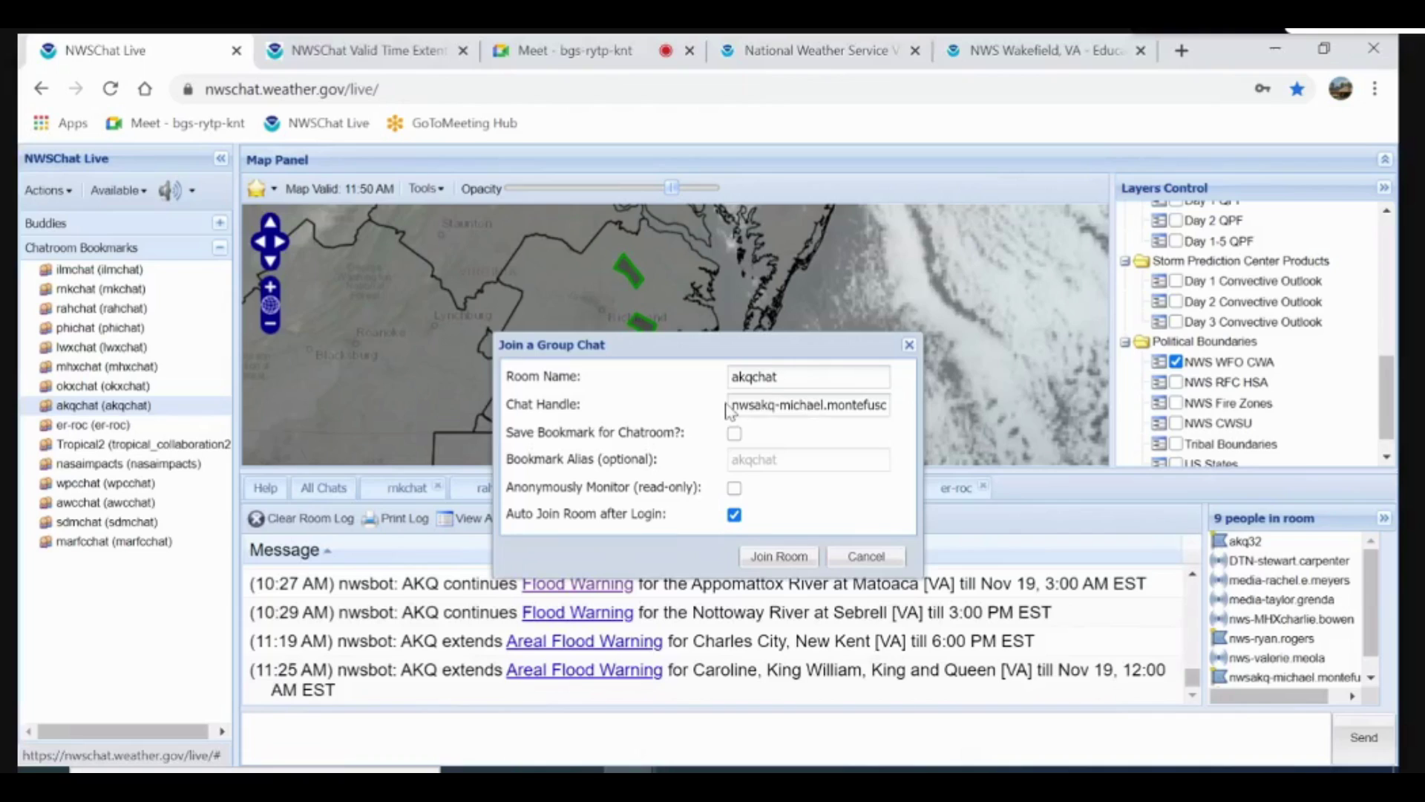
pyautogui.moveTo(727, 406); pyautogui.dragTo(913, 423)
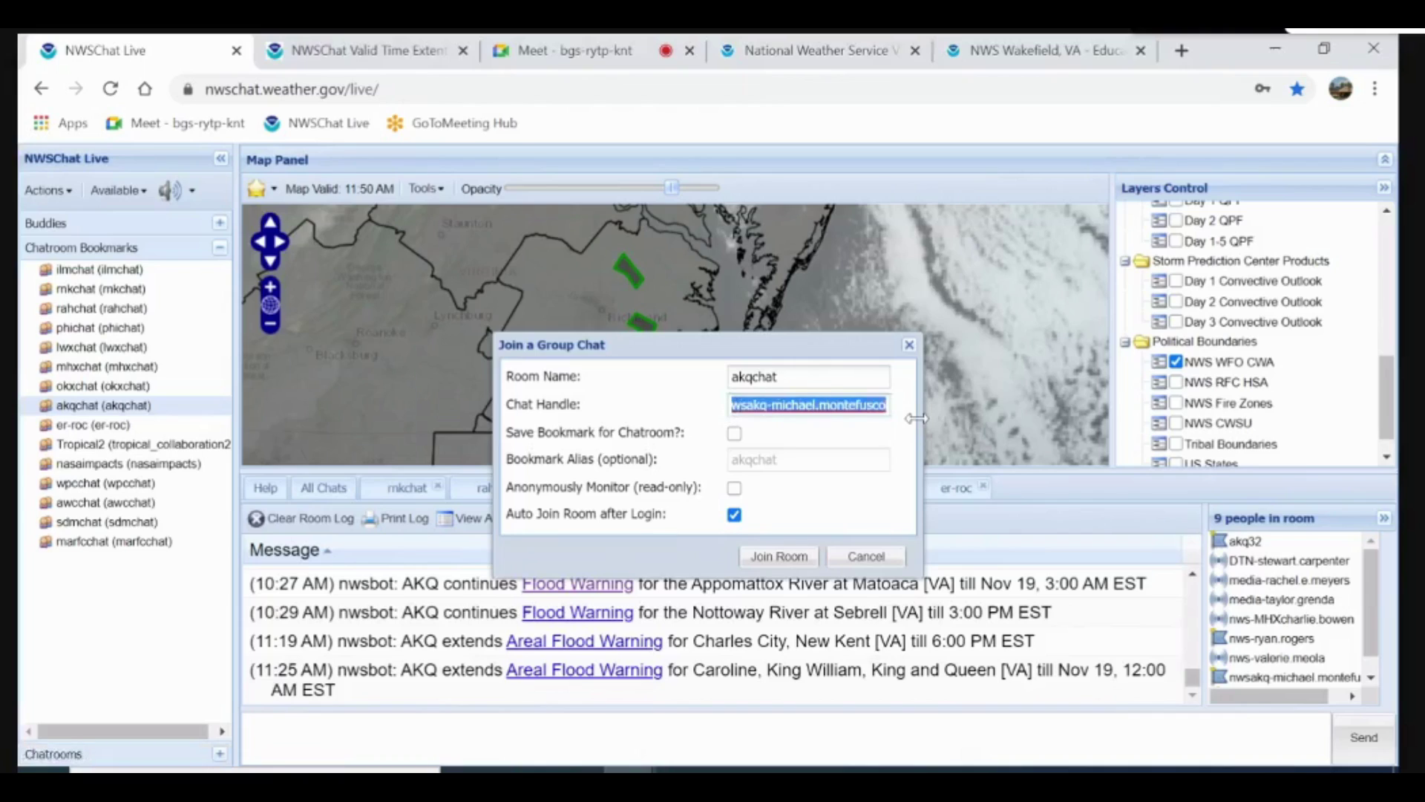
pyautogui.moveTo(786, 417); pyautogui.dragTo(770, 408)
pyautogui.click(772, 407)
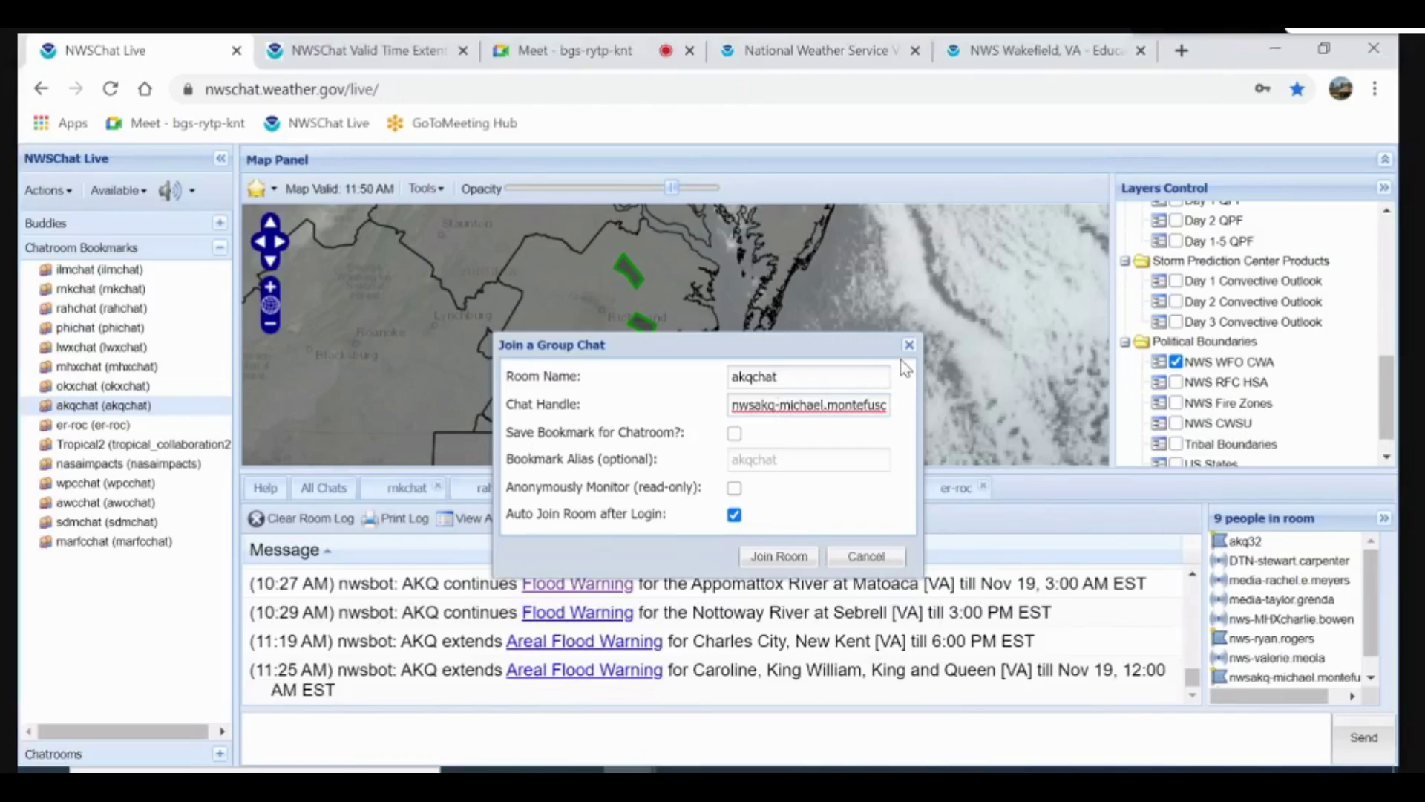
pyautogui.click(860, 560)
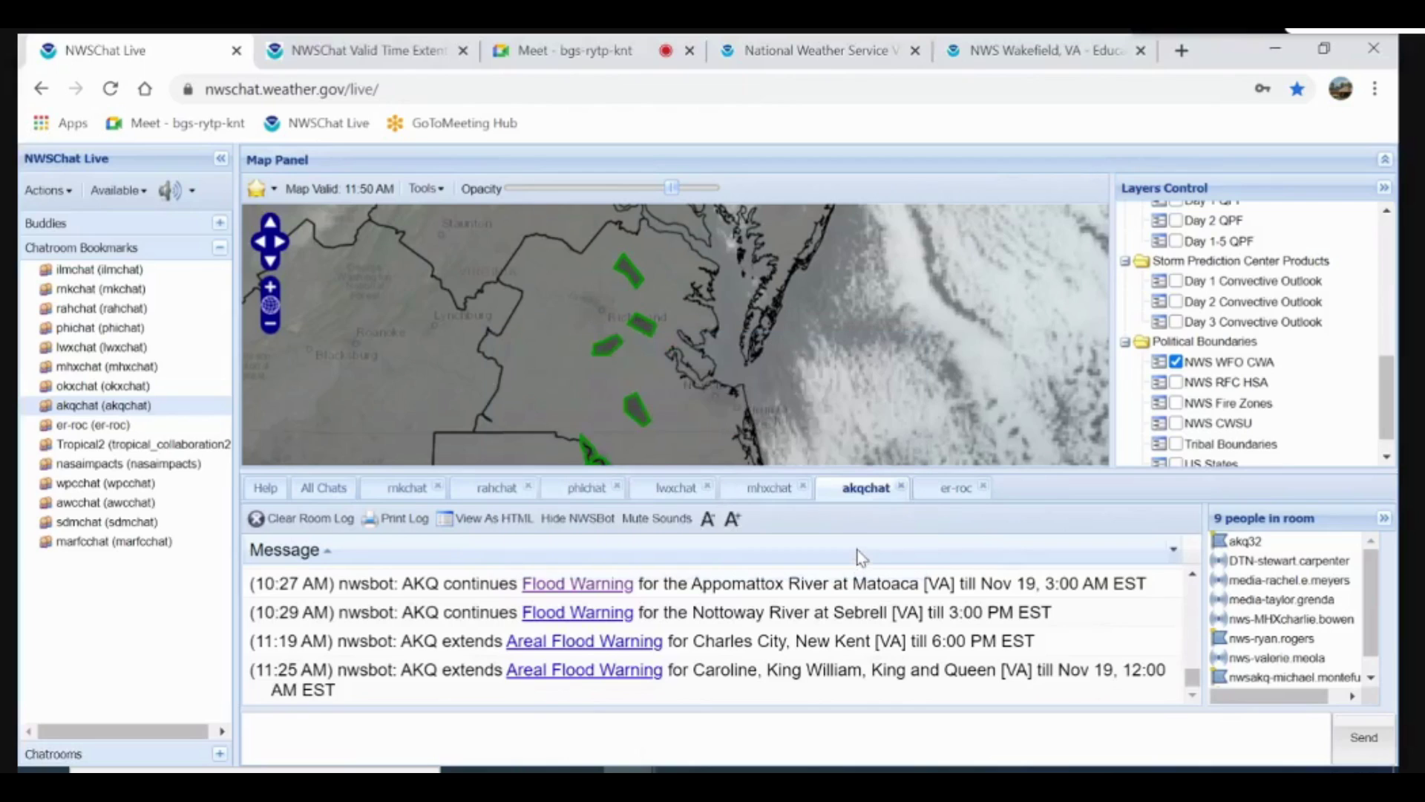